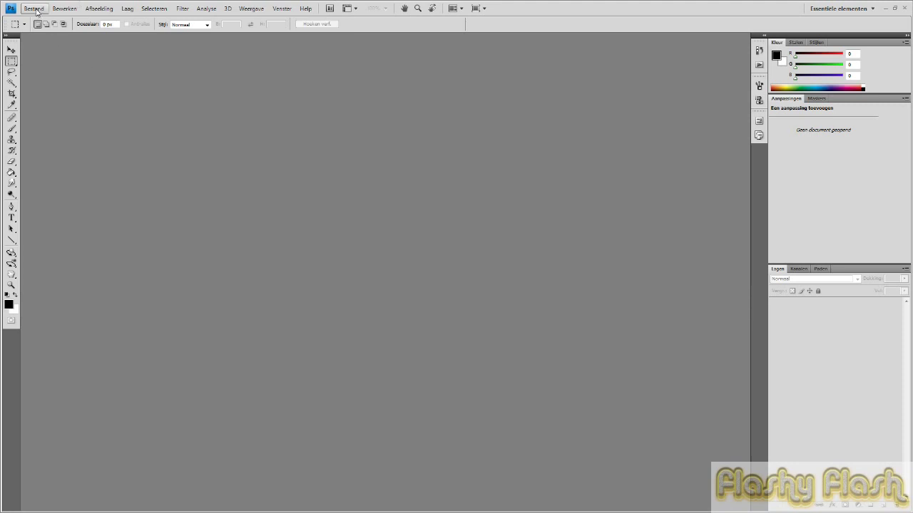
Step: Open basiskaart.psd and oudpapier.jpg together from the 07AntiekeZeekaarten folder inside vernieuwdeRaster4 on drive H
{"action": "left_click", "coordinate": [34, 8]}
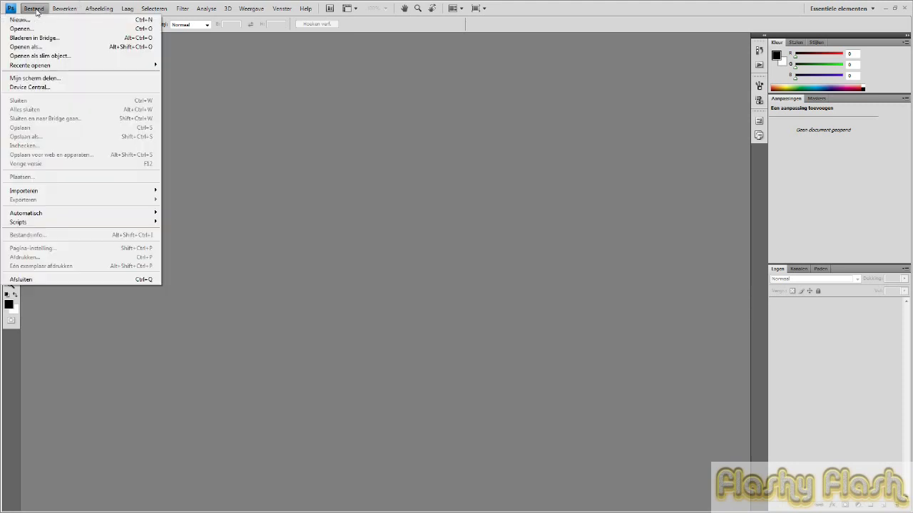
{"action": "left_click", "coordinate": [232, 373]}
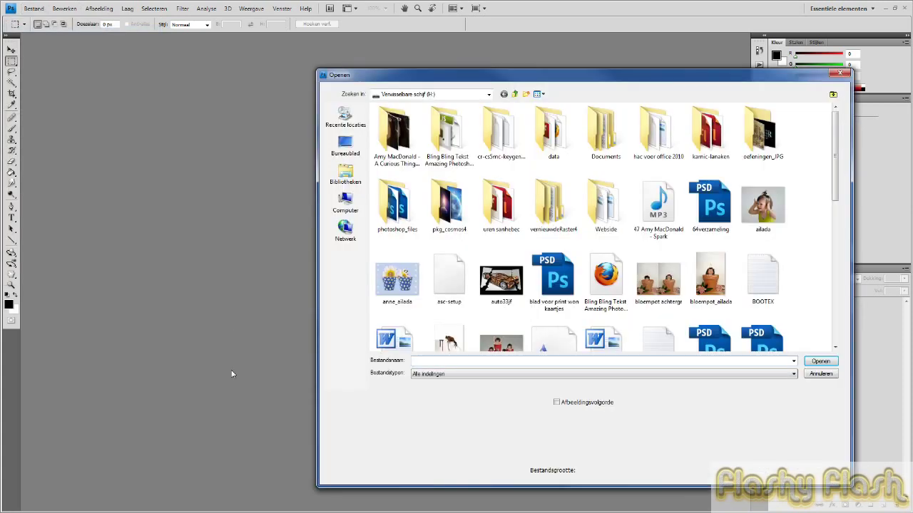
{"action": "left_click", "coordinate": [345, 203]}
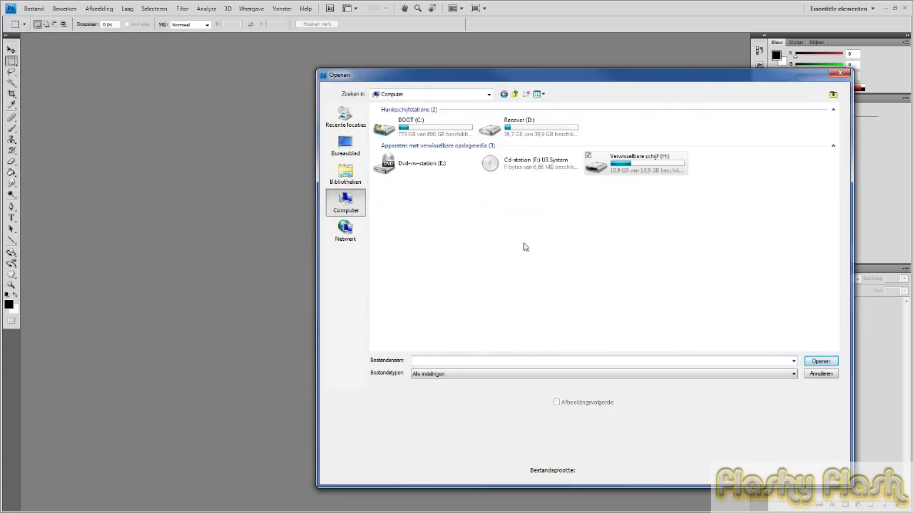
{"action": "double_click", "coordinate": [597, 168]}
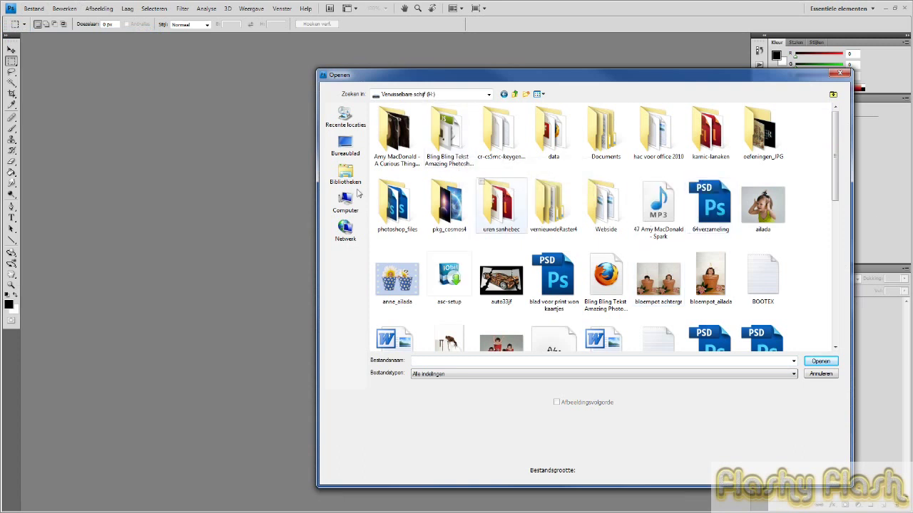
{"action": "double_click", "coordinate": [552, 204]}
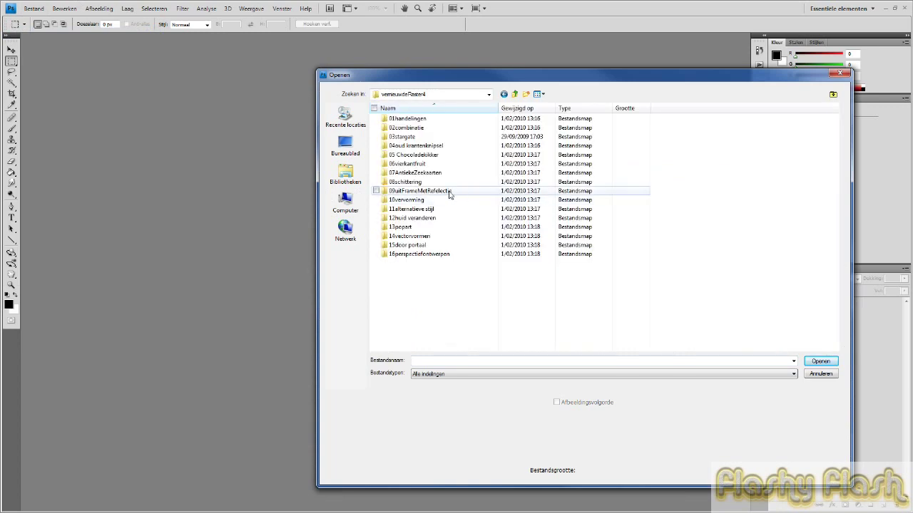
{"action": "double_click", "coordinate": [385, 173]}
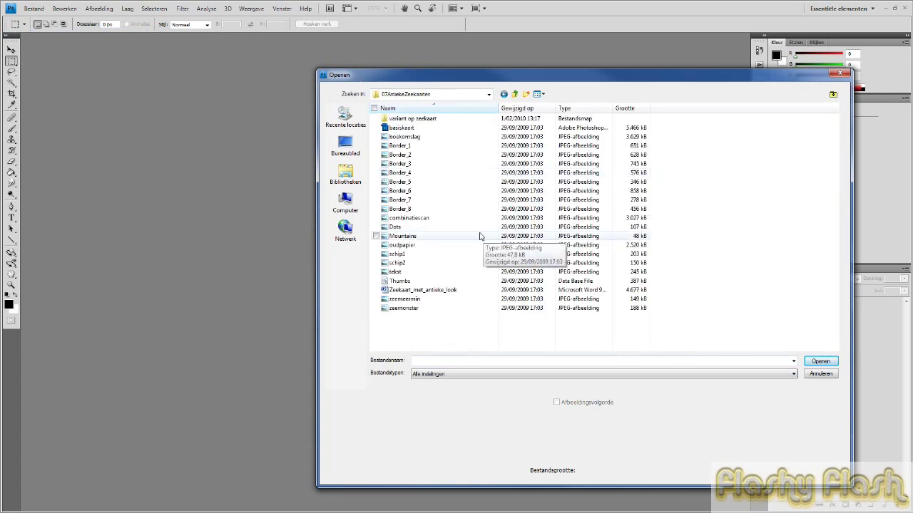
{"action": "left_click", "coordinate": [403, 129]}
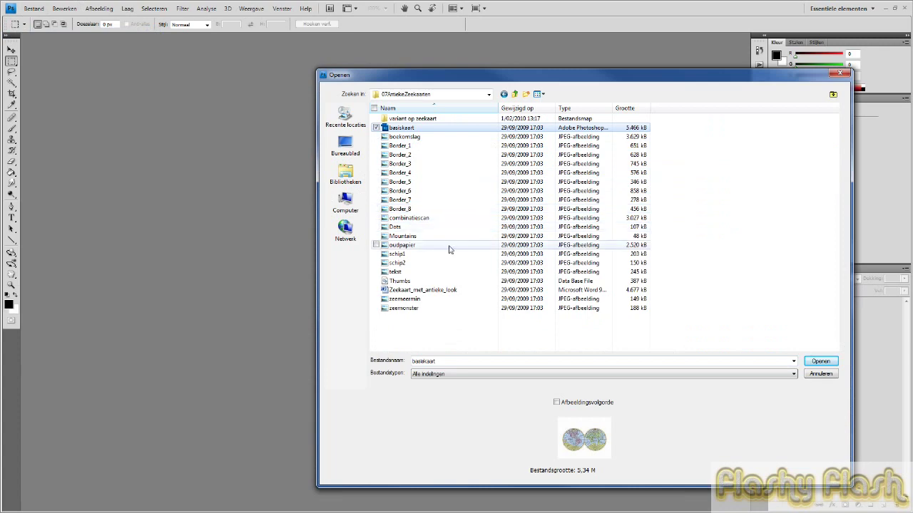
{"action": "left_click", "coordinate": [390, 246], "text": "ctrl"}
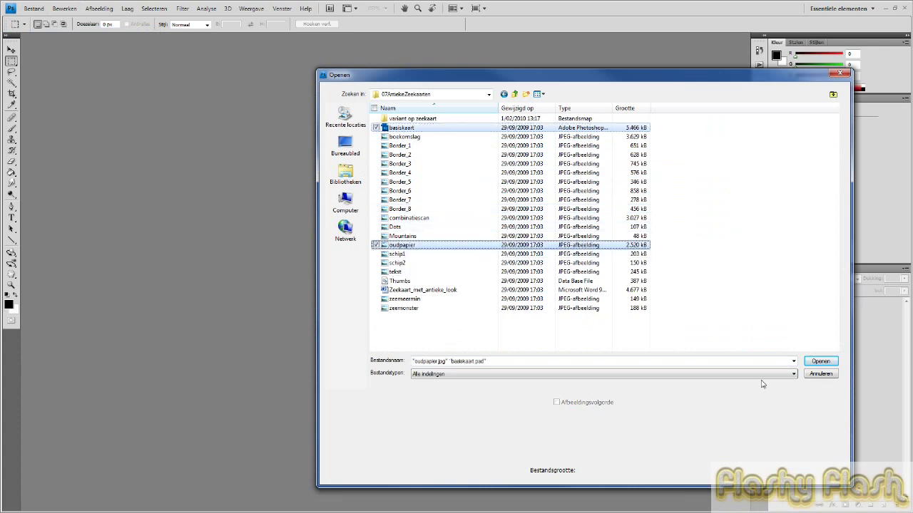
{"action": "left_click", "coordinate": [819, 362]}
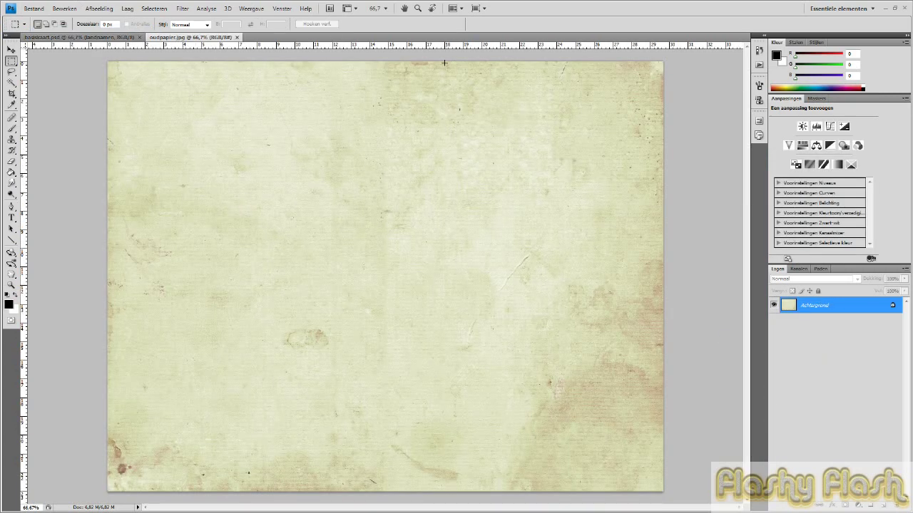
Step: Float both documents in separate windows and move the oudpapier.jpg window aside so the basiskaart.psd canvas is exposed
{"action": "left_click", "coordinate": [460, 10]}
{"action": "left_click", "coordinate": [467, 102]}
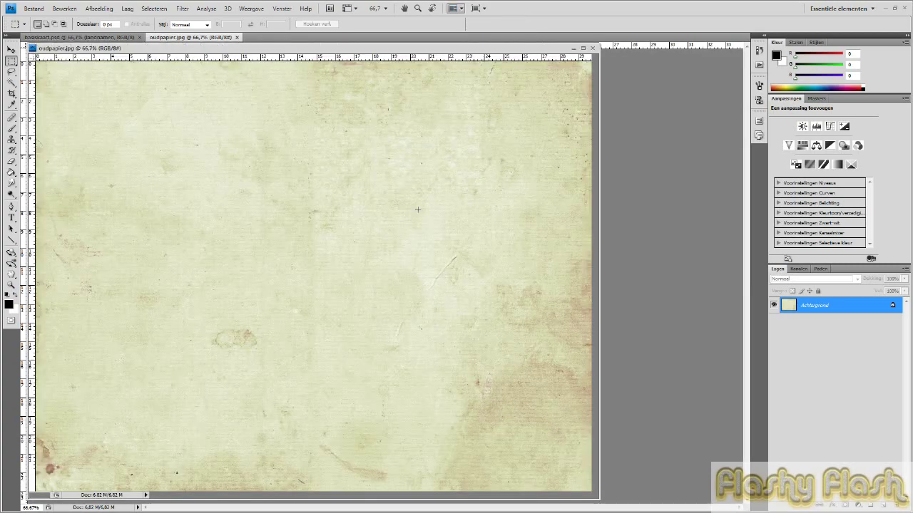
{"action": "left_click_drag", "start_coordinate": [332, 48], "coordinate": [479, 119]}
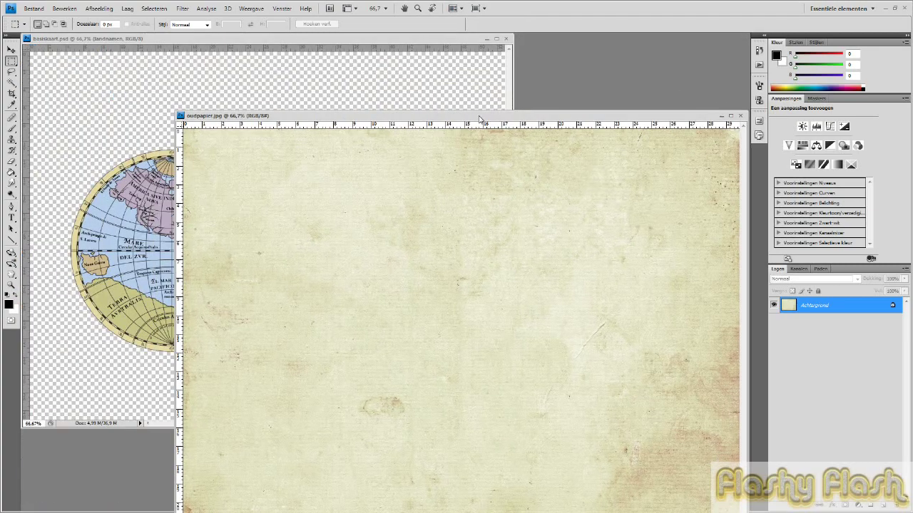
Step: Copy the old paper image into basiskaart.psd with the Move tool and close oudpapier.jpg
{"action": "left_click", "coordinate": [11, 49]}
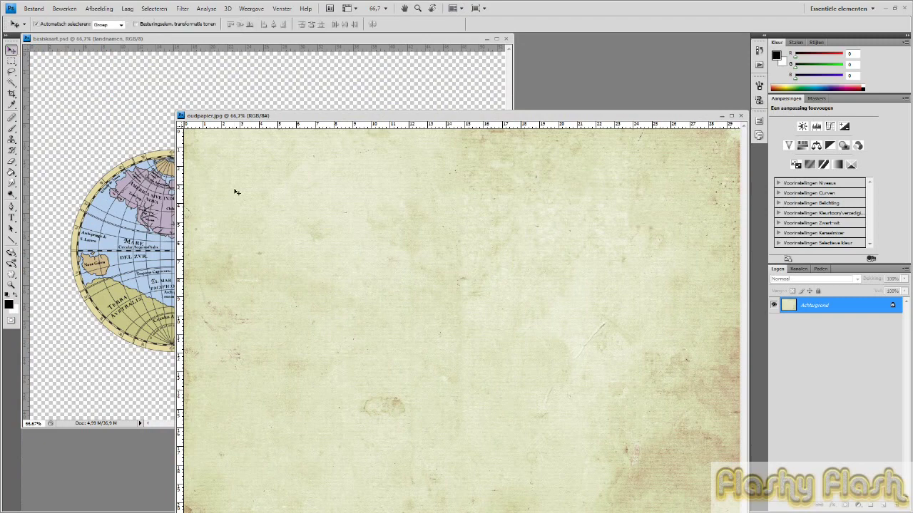
{"action": "left_click", "coordinate": [124, 139]}
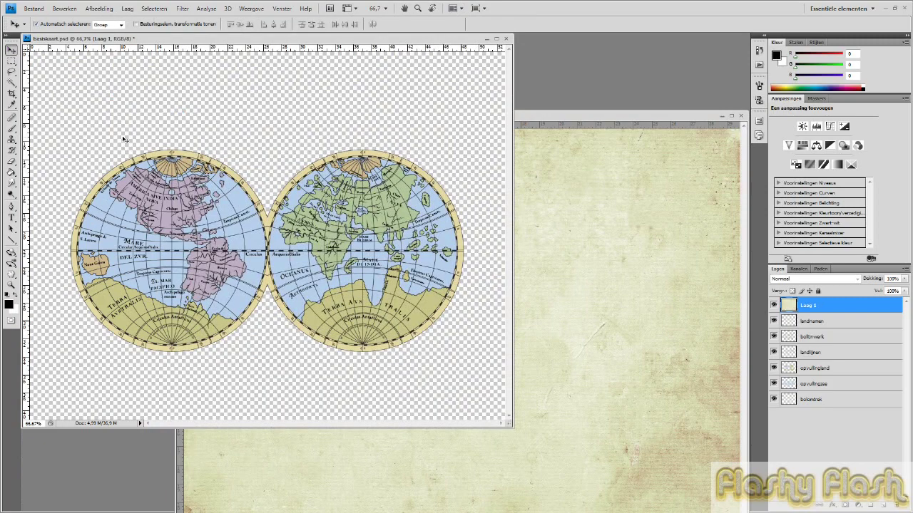
{"action": "left_click", "coordinate": [667, 117]}
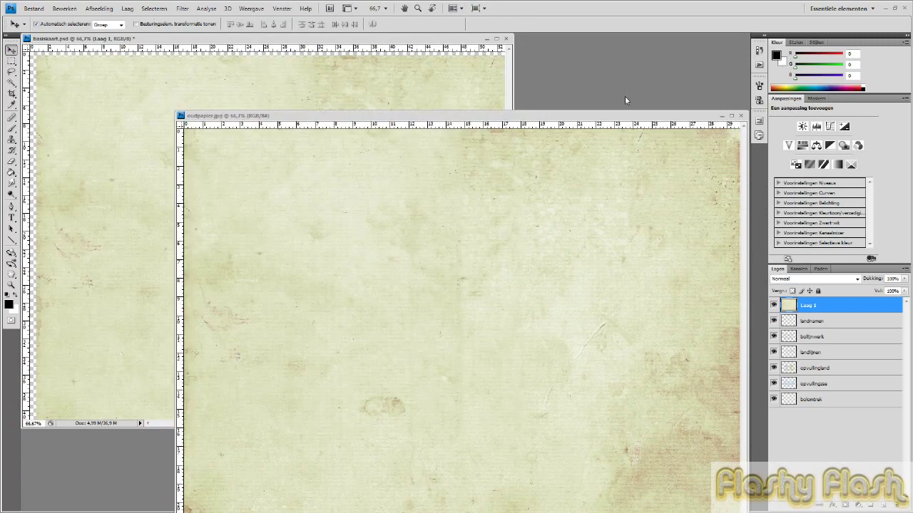
{"action": "left_click_drag", "start_coordinate": [624, 98], "coordinate": [621, 94]}
{"action": "left_click", "coordinate": [693, 93]}
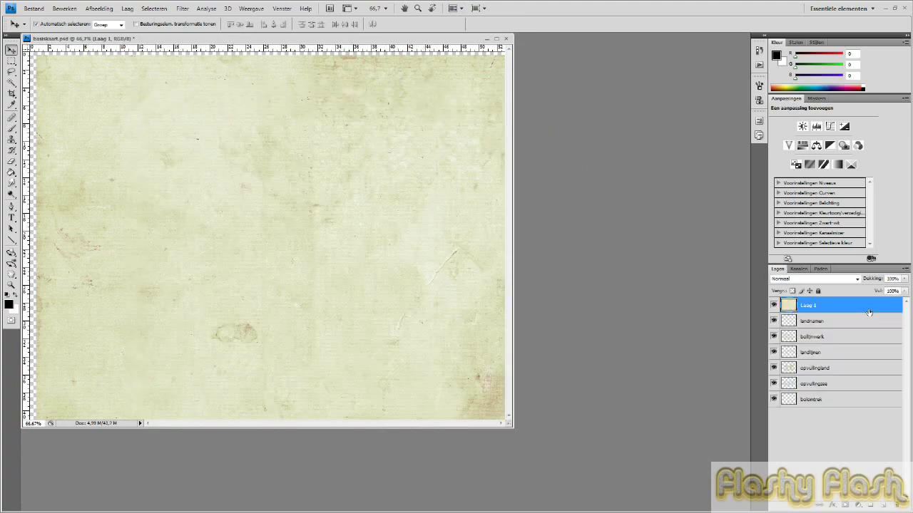
Step: Place the pasted paper layer beneath all the map layers and rename it oudpapier
{"action": "left_click_drag", "start_coordinate": [839, 309], "coordinate": [847, 420]}
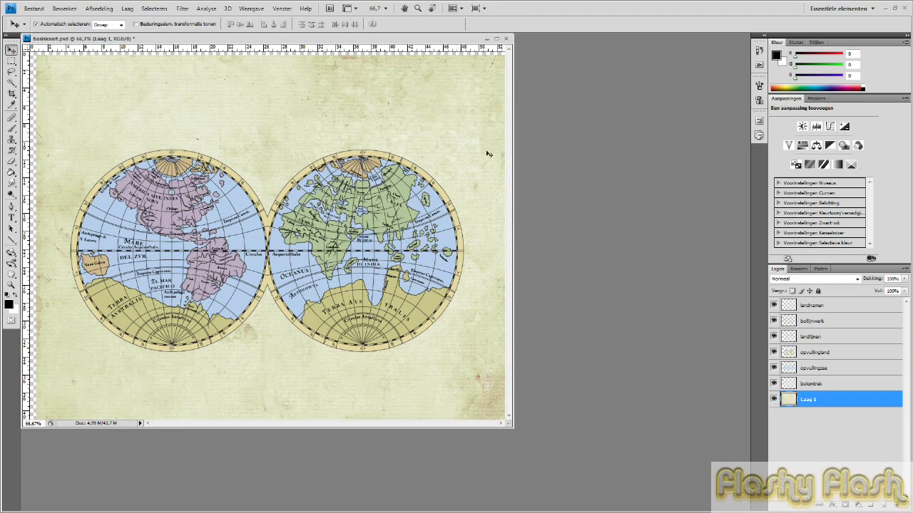
{"action": "double_click", "coordinate": [807, 401]}
{"action": "type", "text": "oudpapier"}
{"action": "key", "text": "Return"}
Step: Set the bolomtrek layer's blend mode to Vermenigvuldigen (Multiply) and its opacity to 90%
{"action": "left_click", "coordinate": [832, 385]}
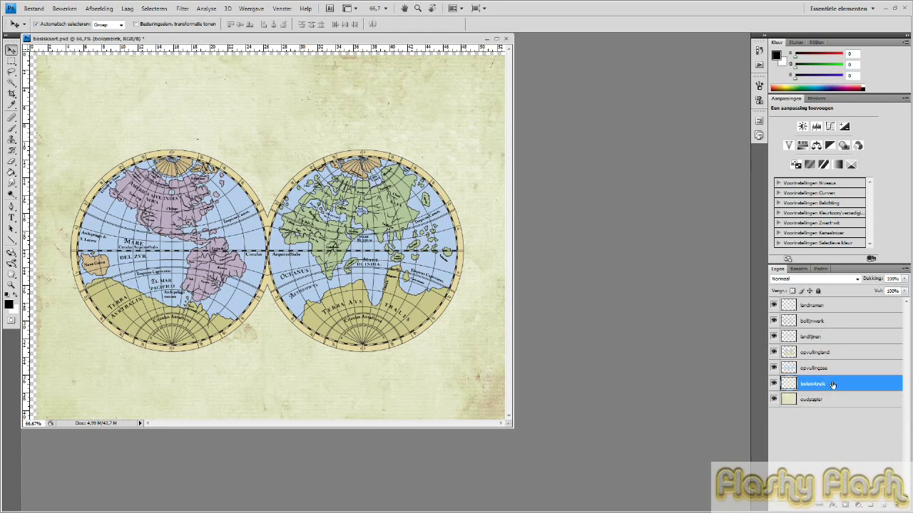
{"action": "left_click", "coordinate": [857, 279]}
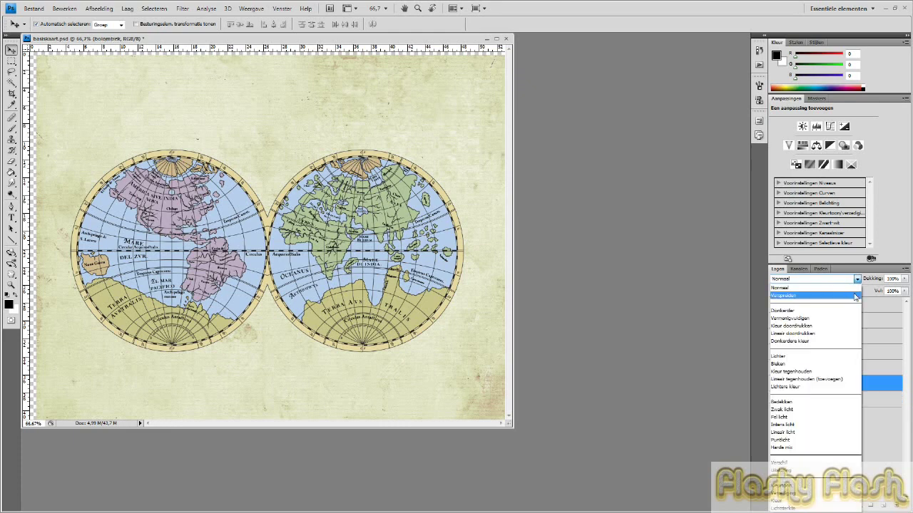
{"action": "left_click", "coordinate": [820, 318]}
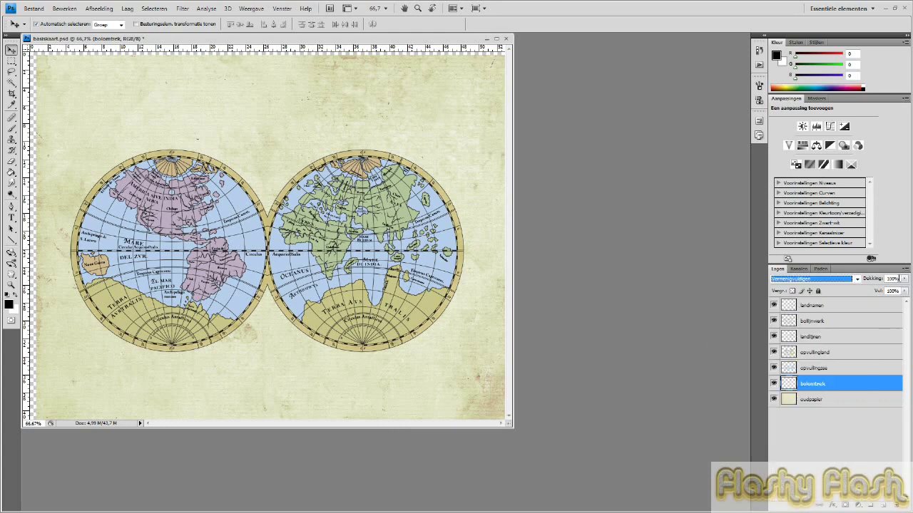
{"action": "left_click", "coordinate": [904, 279]}
{"action": "left_click_drag", "start_coordinate": [906, 290], "coordinate": [900, 291]}
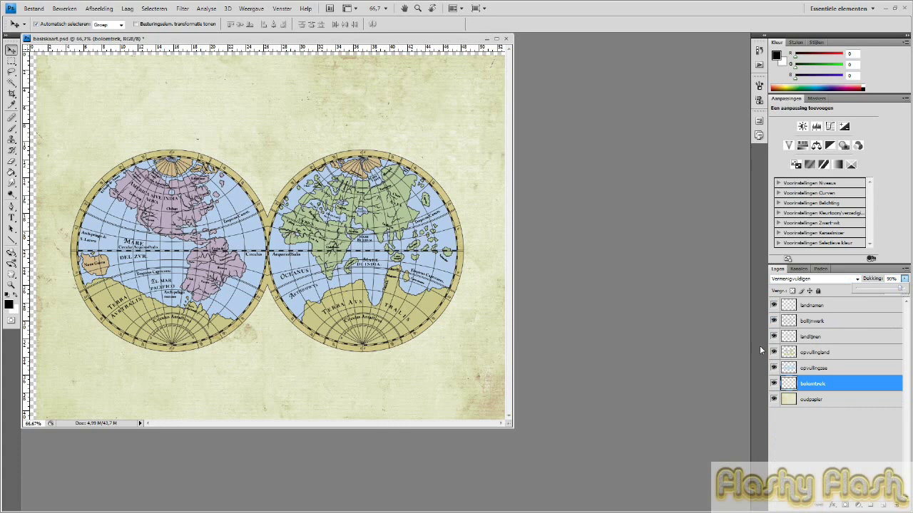
Step: Set the opvullingland layer's blend mode to Vermenigvuldigen (Multiply) and its opacity to 70%
{"action": "left_click", "coordinate": [869, 352]}
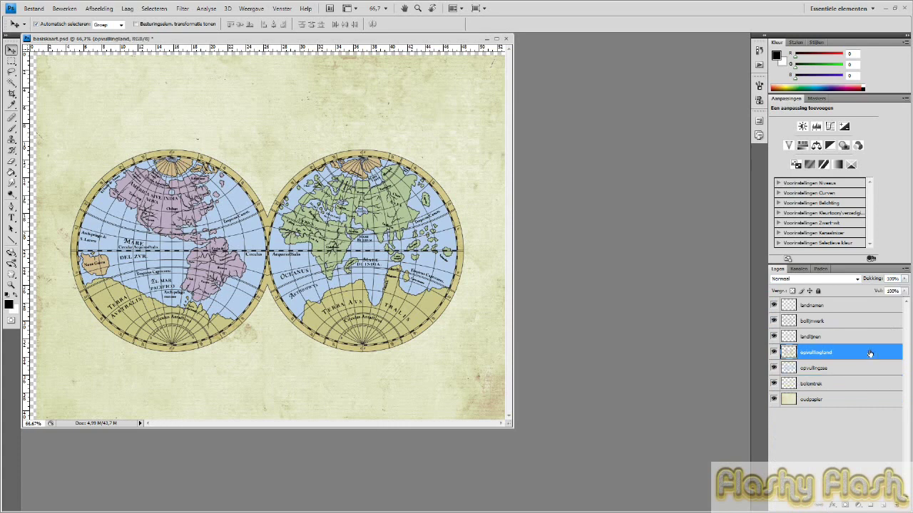
{"action": "left_click", "coordinate": [857, 280]}
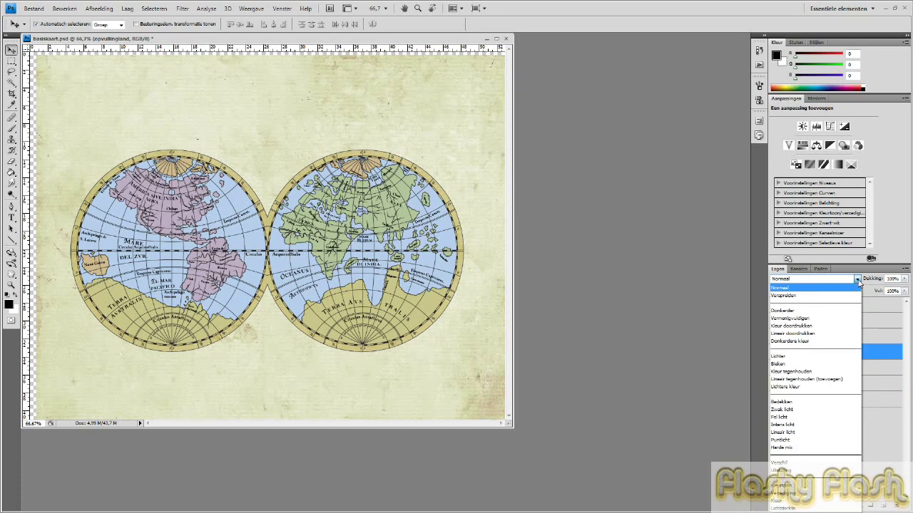
{"action": "left_click", "coordinate": [840, 319]}
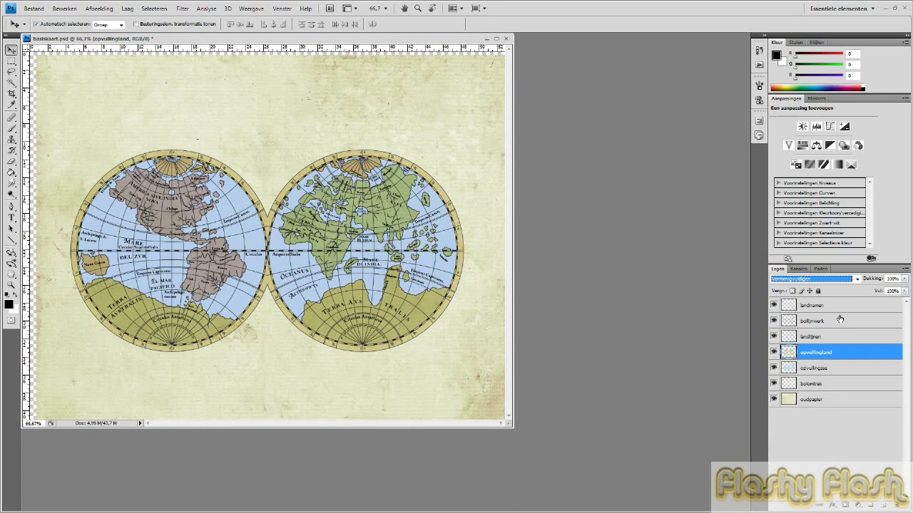
{"action": "left_click", "coordinate": [904, 279]}
{"action": "left_click_drag", "start_coordinate": [904, 291], "coordinate": [889, 292]}
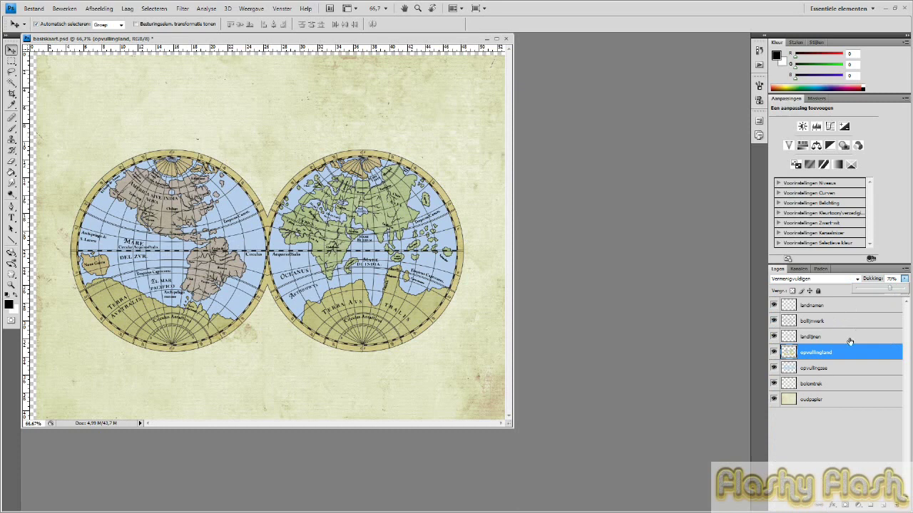
Step: Set the opvullingzee layer's blend mode to Vermenigvuldigen (Multiply) and its opacity to 70%
{"action": "left_click", "coordinate": [851, 370]}
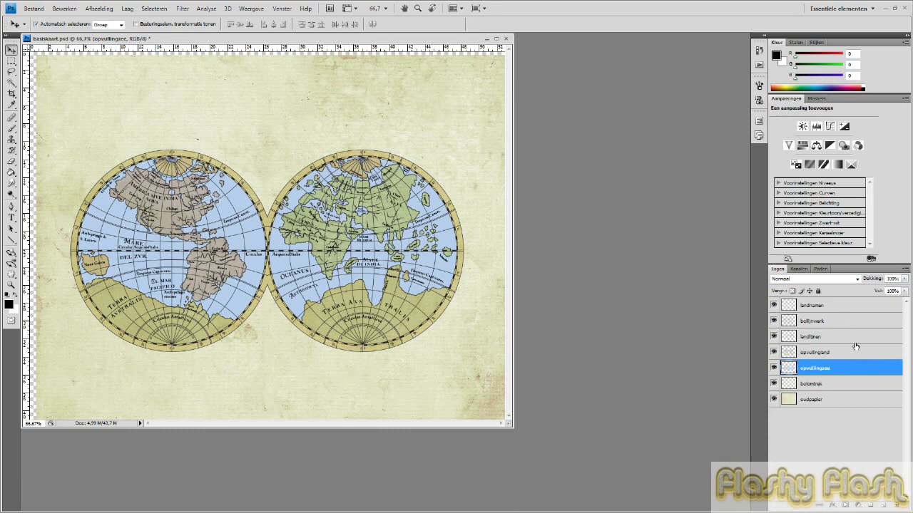
{"action": "left_click", "coordinate": [856, 280]}
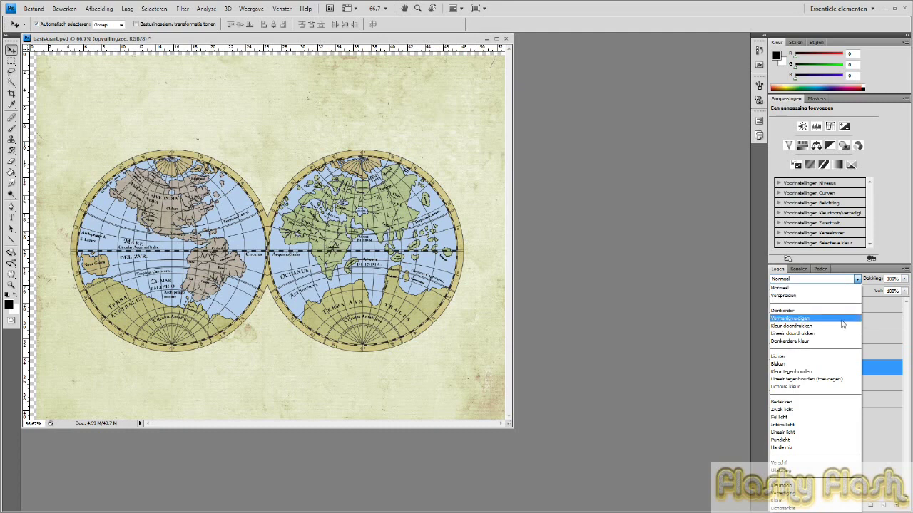
{"action": "left_click", "coordinate": [842, 324]}
{"action": "left_click_drag", "start_coordinate": [904, 279], "coordinate": [889, 291]}
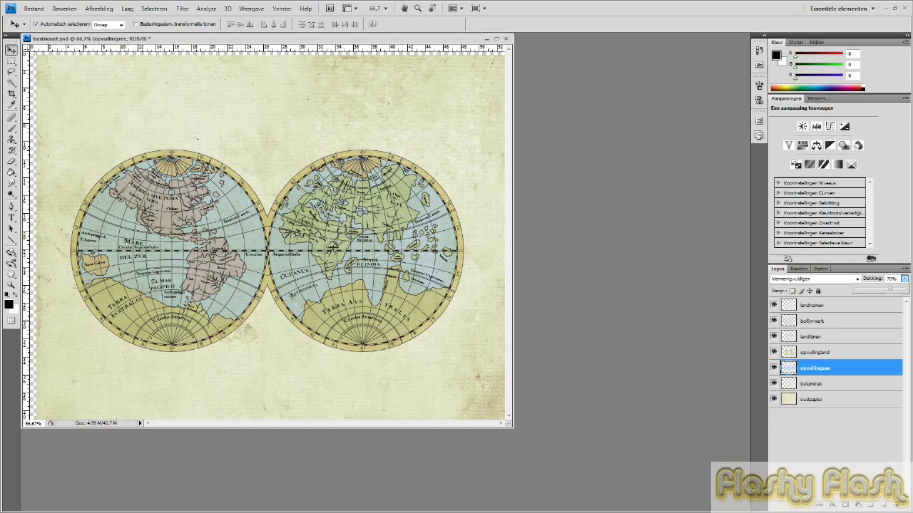
{"action": "key", "text": "Return"}
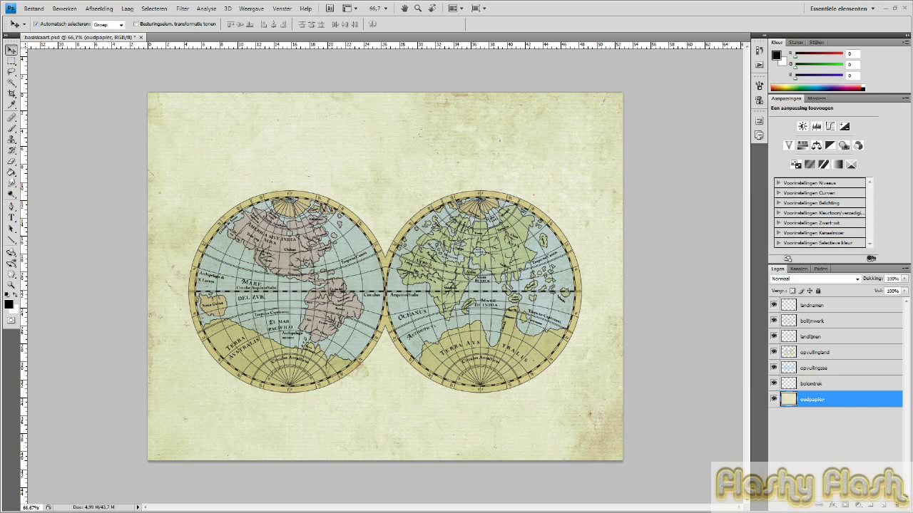
Step: Make opvullingland the active layer and load its land shapes as a selection
{"action": "left_click", "coordinate": [813, 370]}
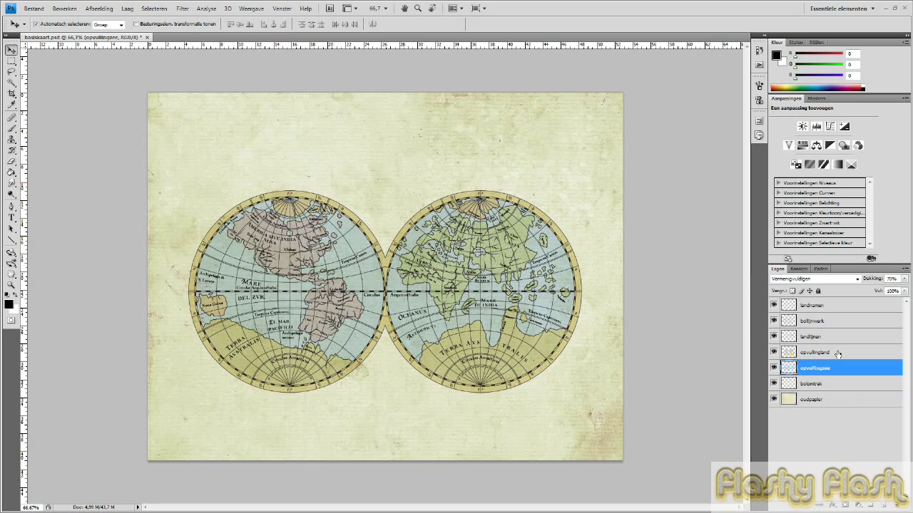
{"action": "left_click", "coordinate": [837, 354]}
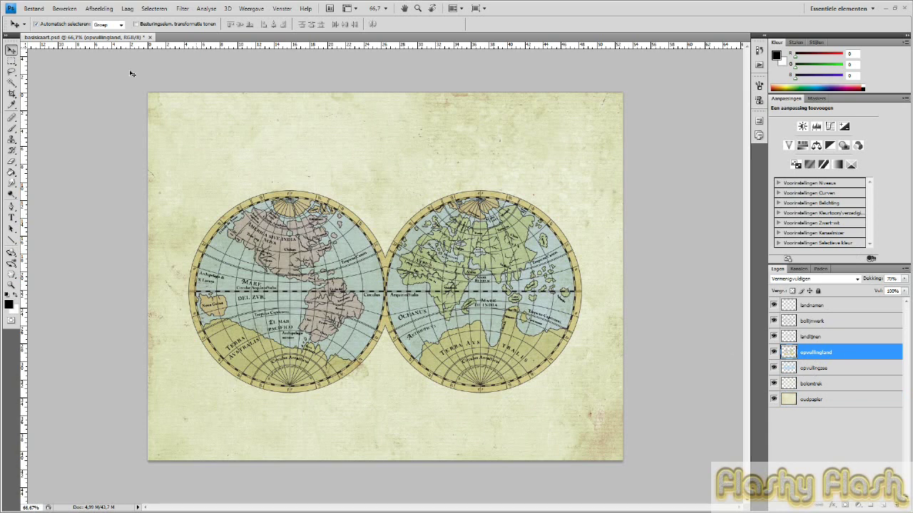
{"action": "left_click", "coordinate": [158, 12]}
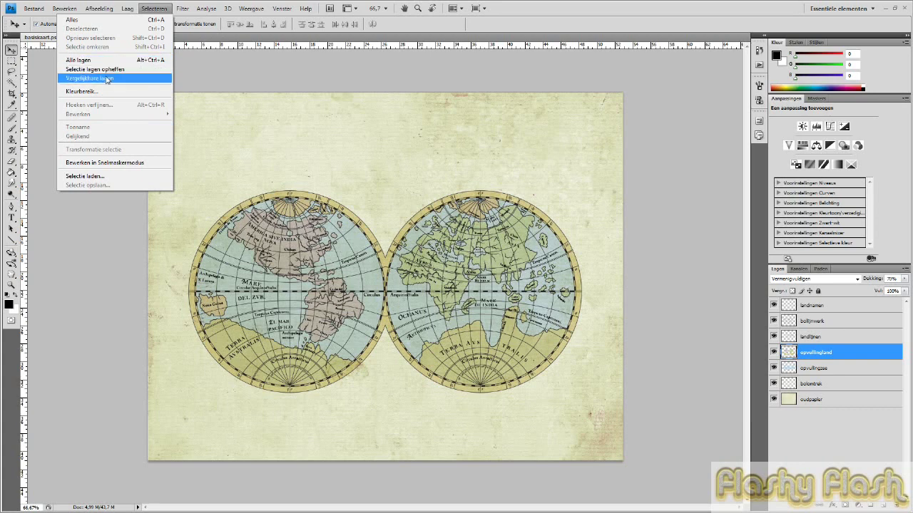
{"action": "key", "text": "Escape"}
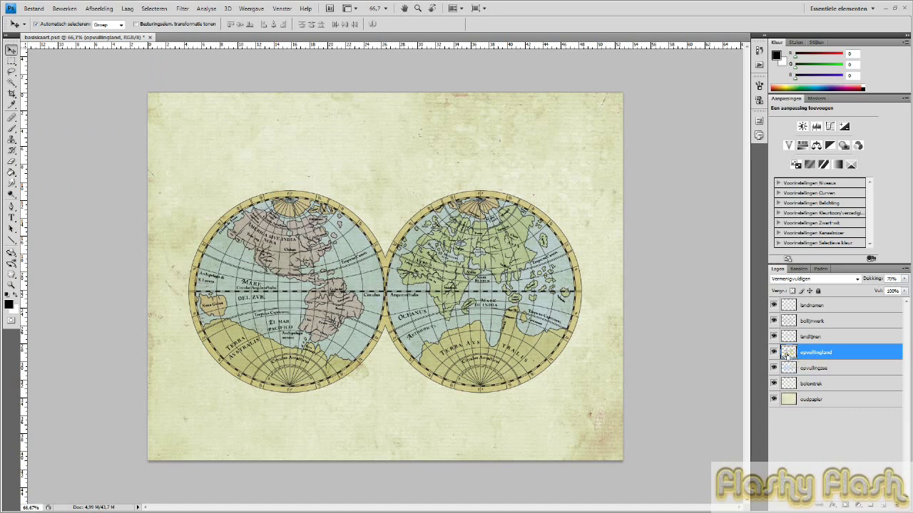
{"action": "left_click", "coordinate": [787, 355], "text": "ctrl"}
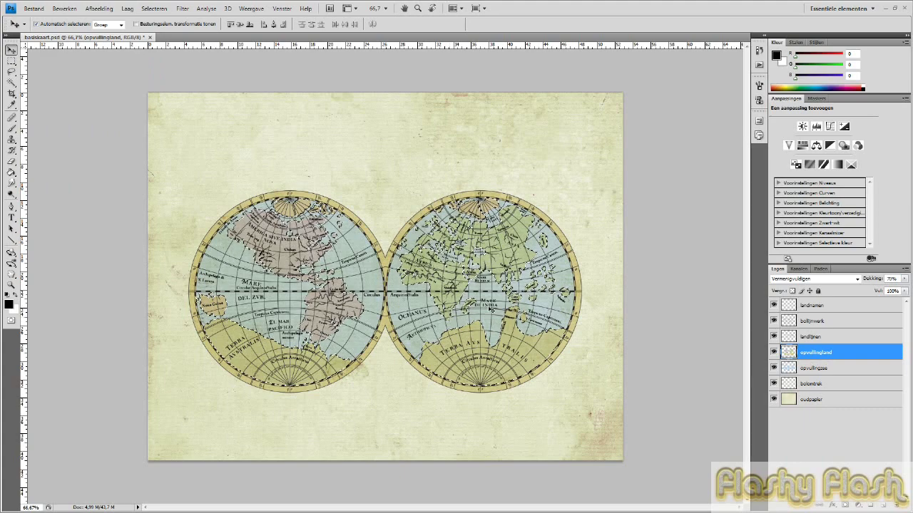
Step: Expand the land selection by 5 pixels
{"action": "left_click", "coordinate": [154, 8]}
{"action": "mouse_move", "coordinate": [112, 115]}
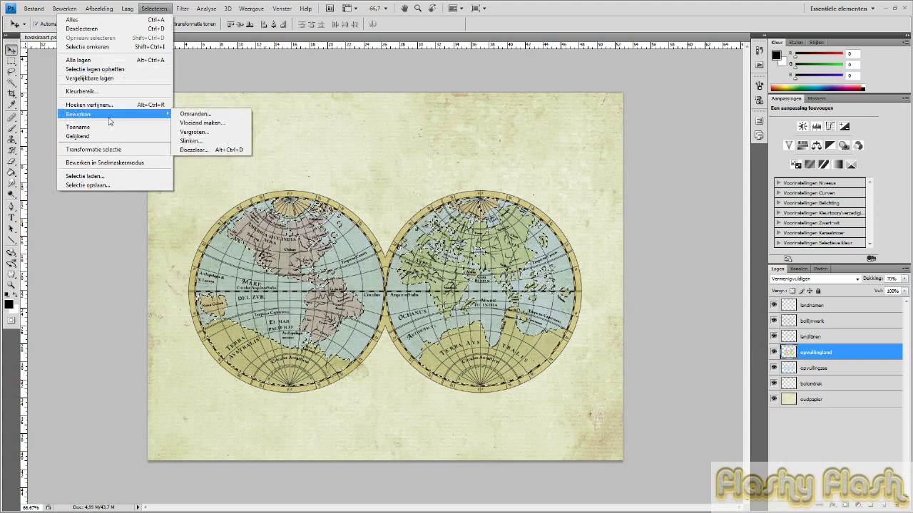
{"action": "left_click", "coordinate": [230, 137]}
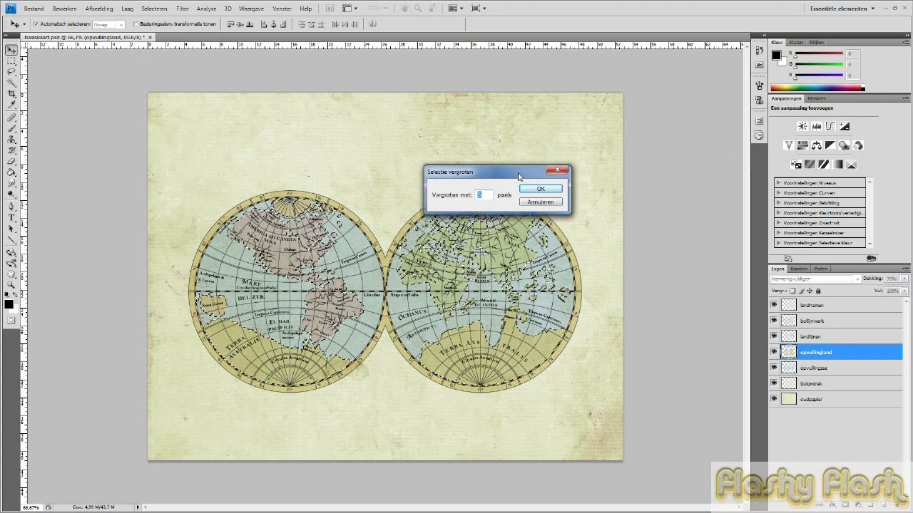
{"action": "left_click", "coordinate": [541, 203]}
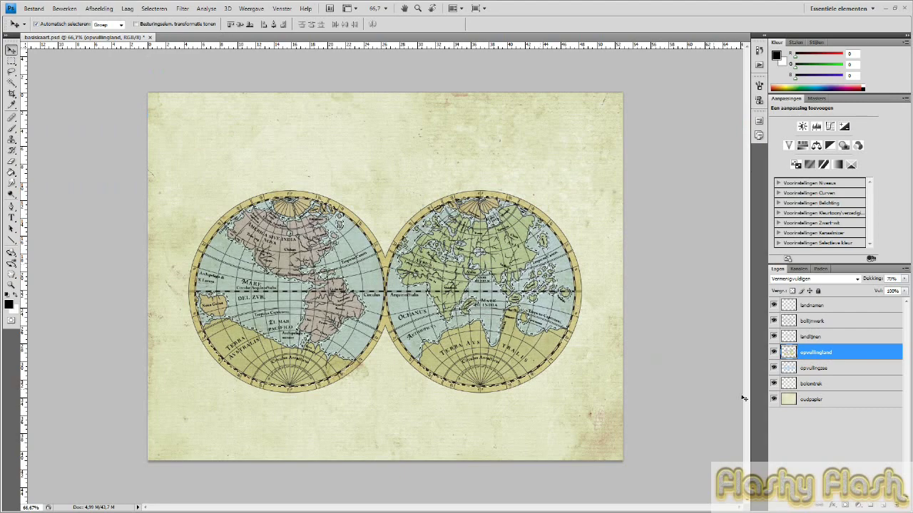
Step: Create a new alpha channel with its colour marking the masked areas at 50% opacity
{"action": "left_click", "coordinate": [797, 269]}
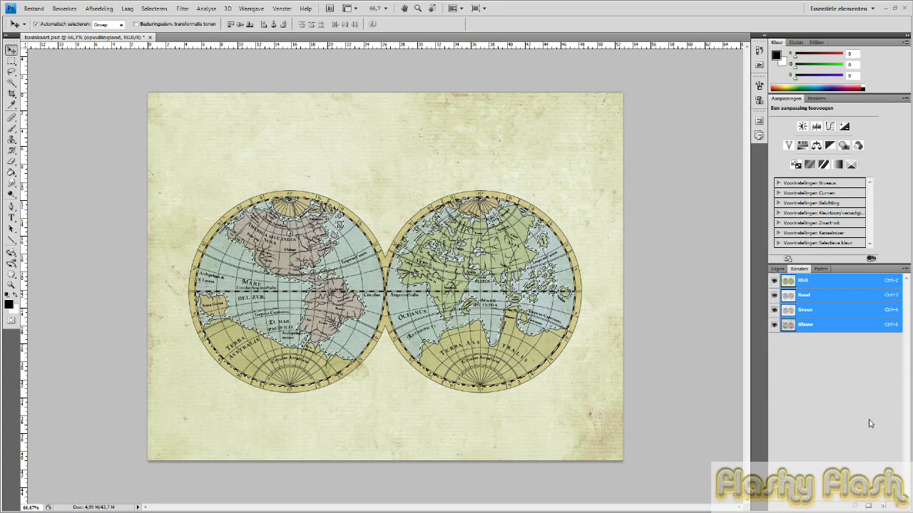
{"action": "left_click", "coordinate": [905, 268]}
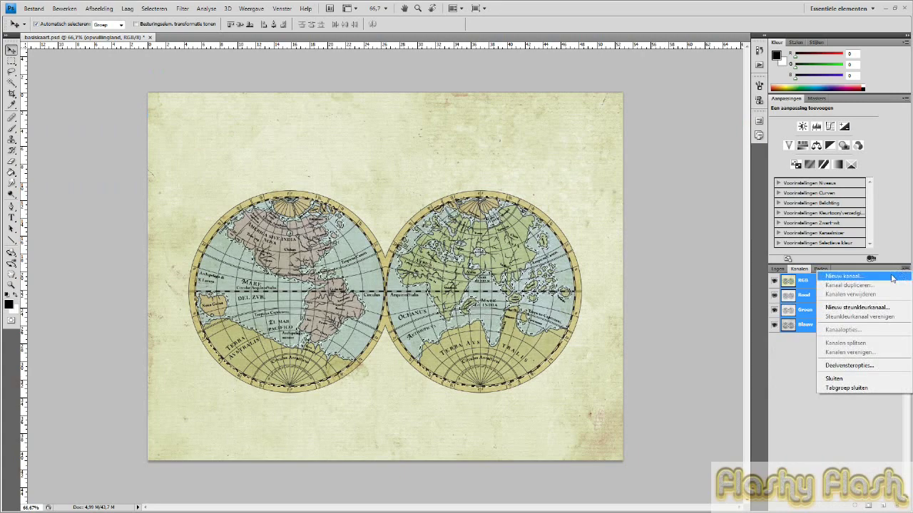
{"action": "left_click", "coordinate": [902, 275]}
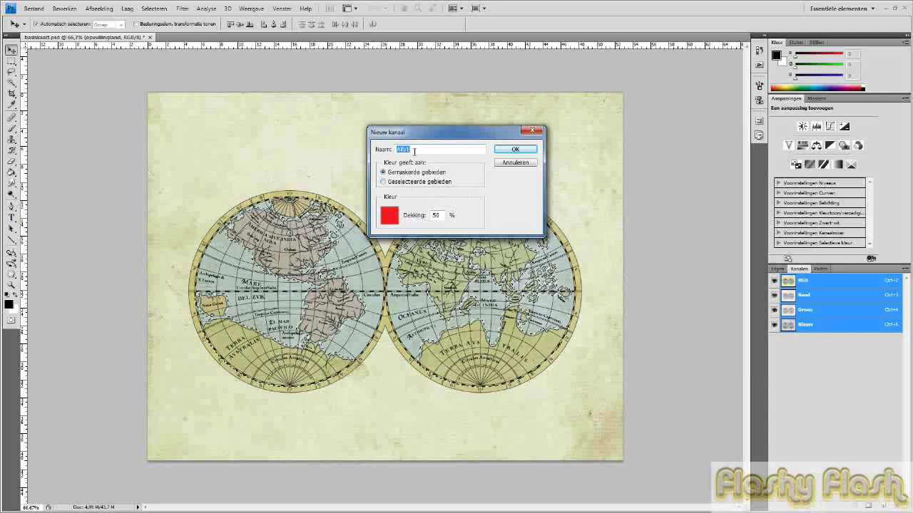
{"action": "left_click", "coordinate": [522, 149]}
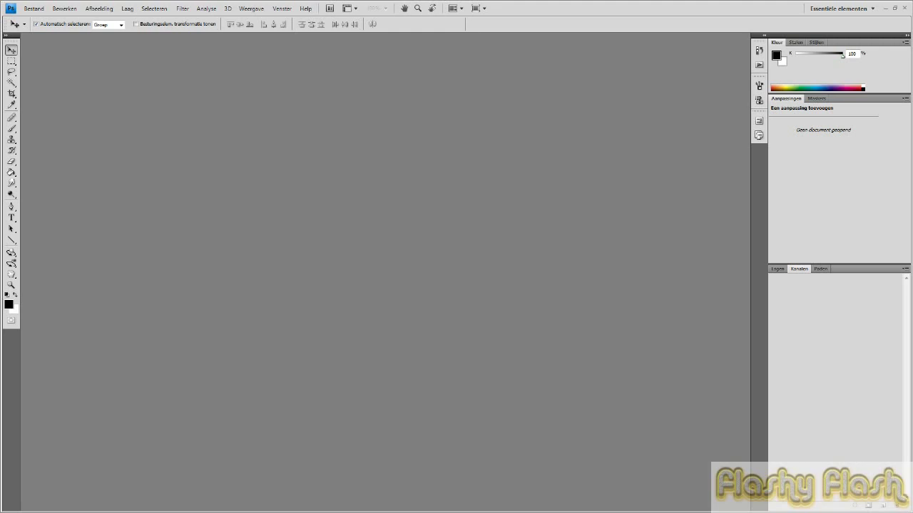
Step: Open the basiskaart and oudpapier files together from the 07AntiekeZeekaarten folder
{"action": "left_click", "coordinate": [32, 10]}
{"action": "left_click", "coordinate": [43, 29]}
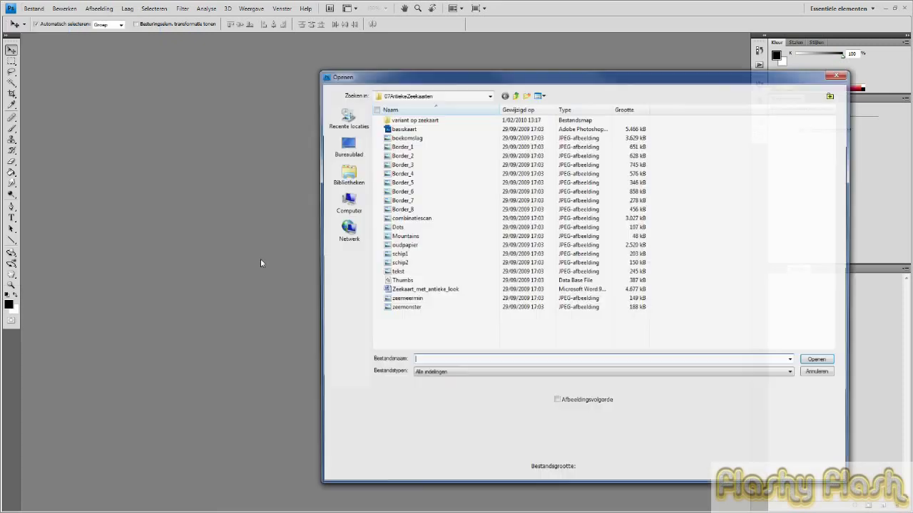
{"action": "left_click", "coordinate": [401, 130]}
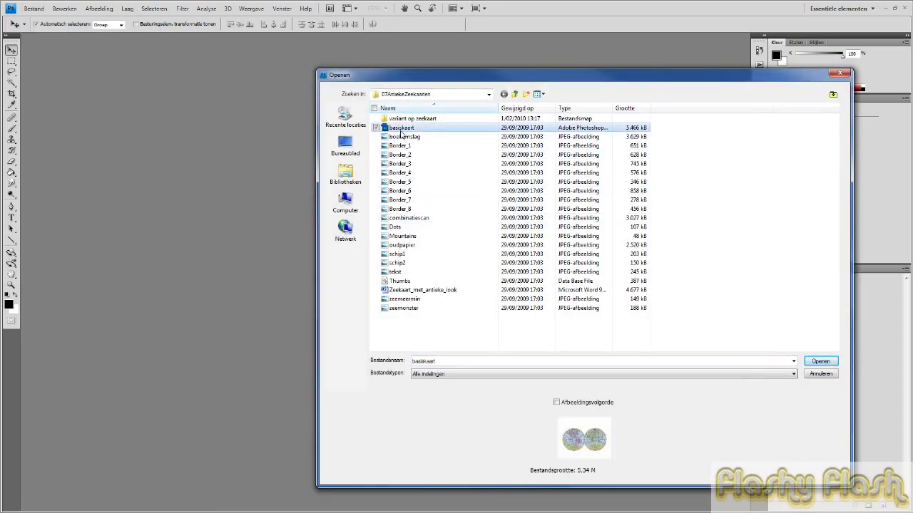
{"action": "left_click", "coordinate": [406, 244], "text": "ctrl"}
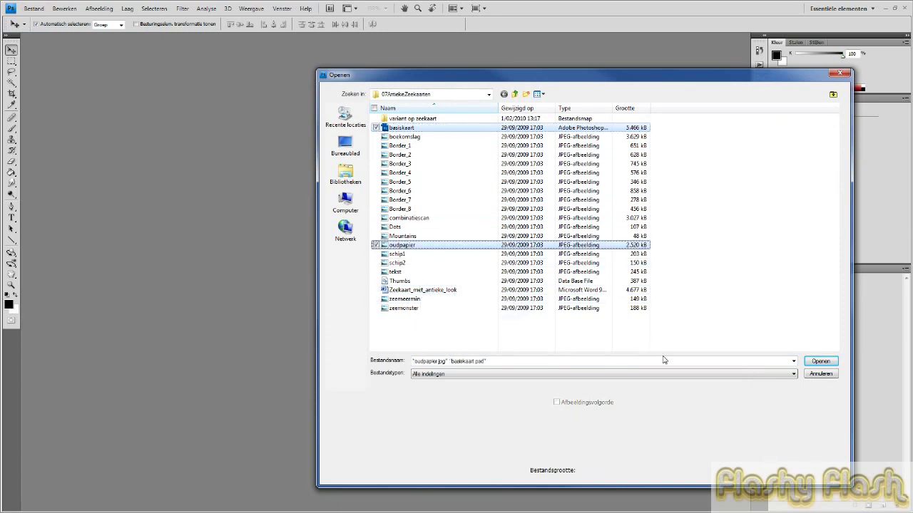
{"action": "left_click", "coordinate": [820, 361]}
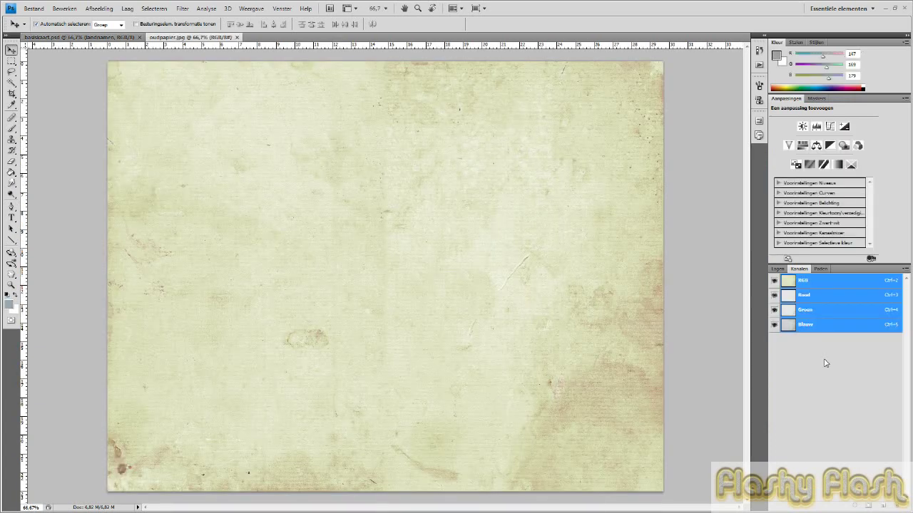
Step: Tile both documents side by side, copy the old paper into basiskaart, close oudpapier.jpg, and position the paper to cover the canvas
{"action": "left_click", "coordinate": [460, 10]}
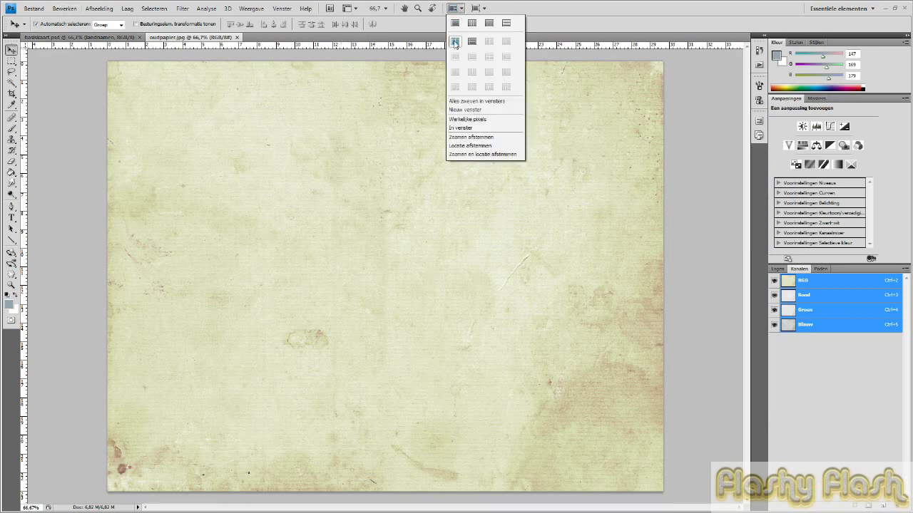
{"action": "left_click", "coordinate": [455, 39]}
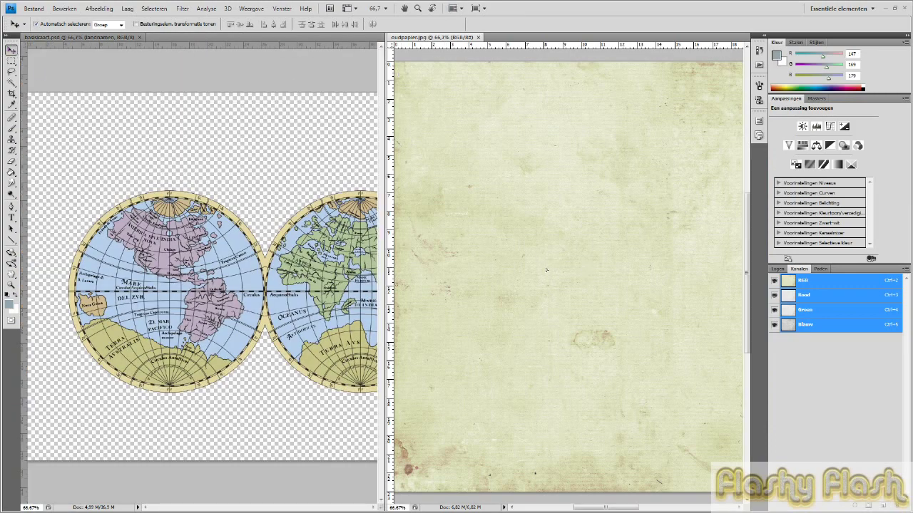
{"action": "left_click_drag", "start_coordinate": [239, 177], "coordinate": [234, 164]}
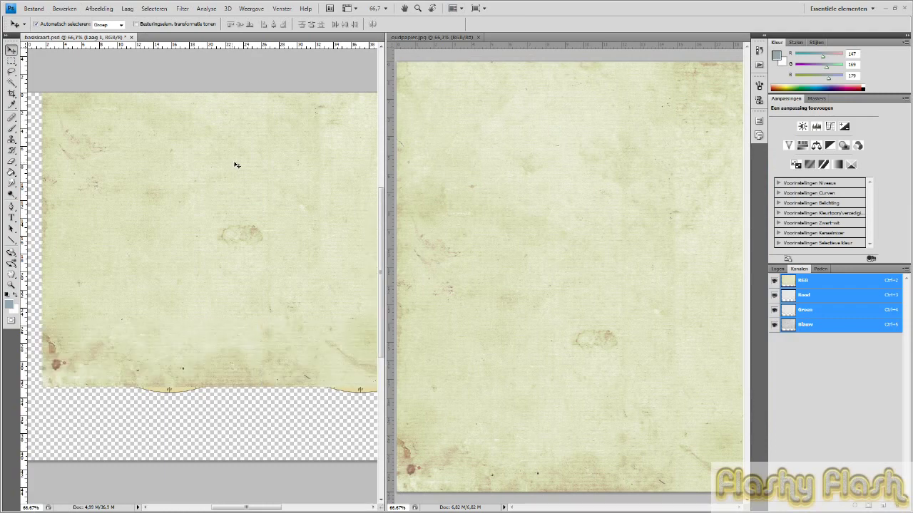
{"action": "left_click", "coordinate": [478, 37]}
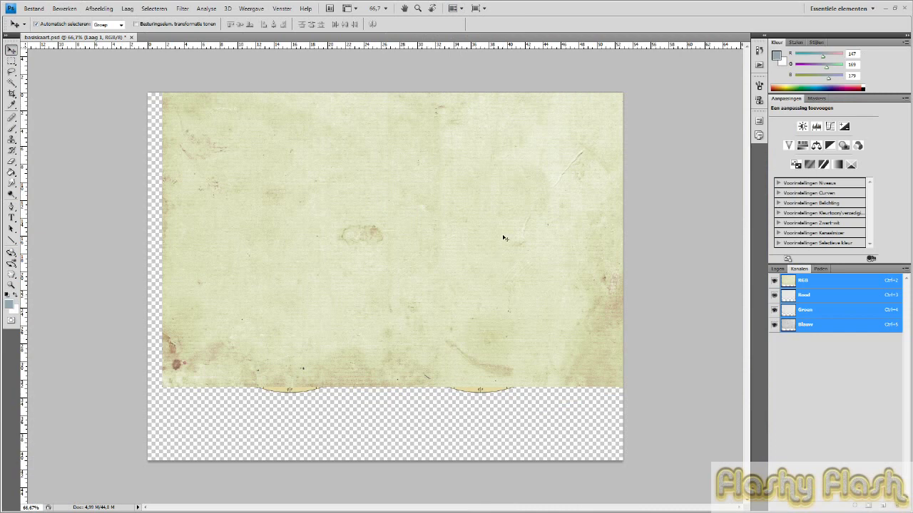
{"action": "left_click_drag", "start_coordinate": [509, 284], "coordinate": [449, 358]}
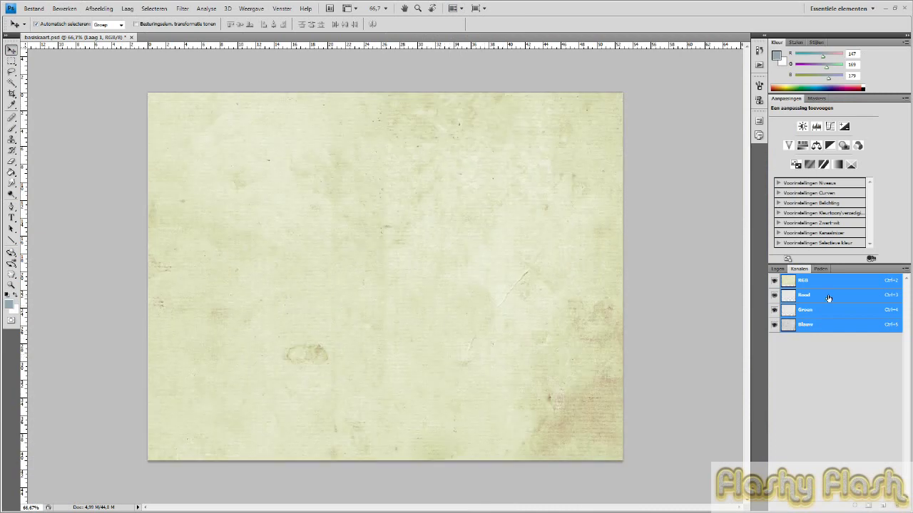
Step: Move the paper layer below all the map layers and rename it oudpapier
{"action": "left_click", "coordinate": [777, 269]}
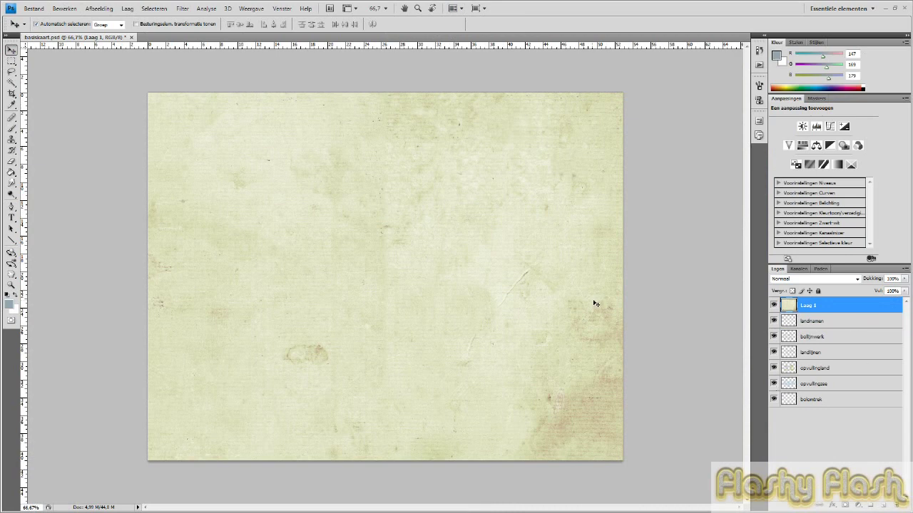
{"action": "left_click", "coordinate": [725, 334]}
{"action": "left_click_drag", "start_coordinate": [857, 309], "coordinate": [864, 415]}
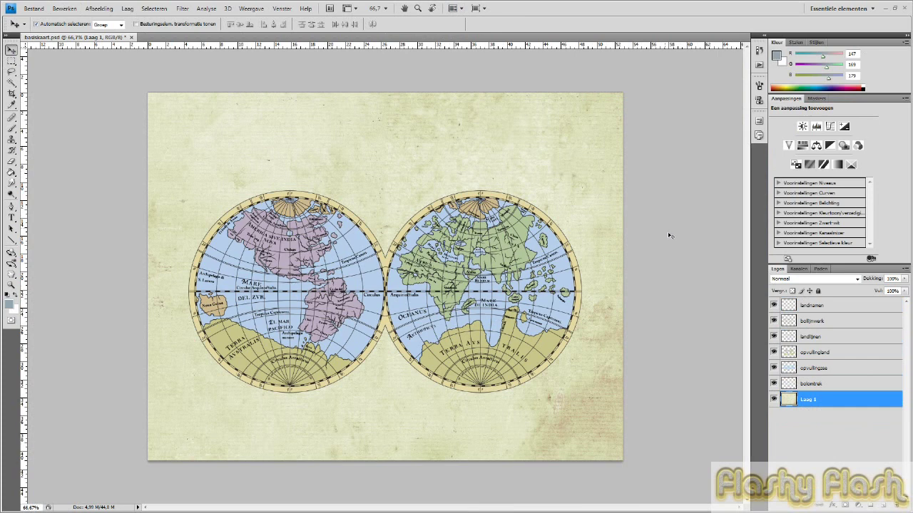
{"action": "double_click", "coordinate": [809, 400]}
{"action": "type", "text": "oudpapier"}
{"action": "key", "text": "Return"}
Step: Set the bolomtrek layer to Vermenigvuldigen (Multiply) blending with 90% opacity
{"action": "left_click", "coordinate": [838, 385]}
{"action": "left_click", "coordinate": [858, 280]}
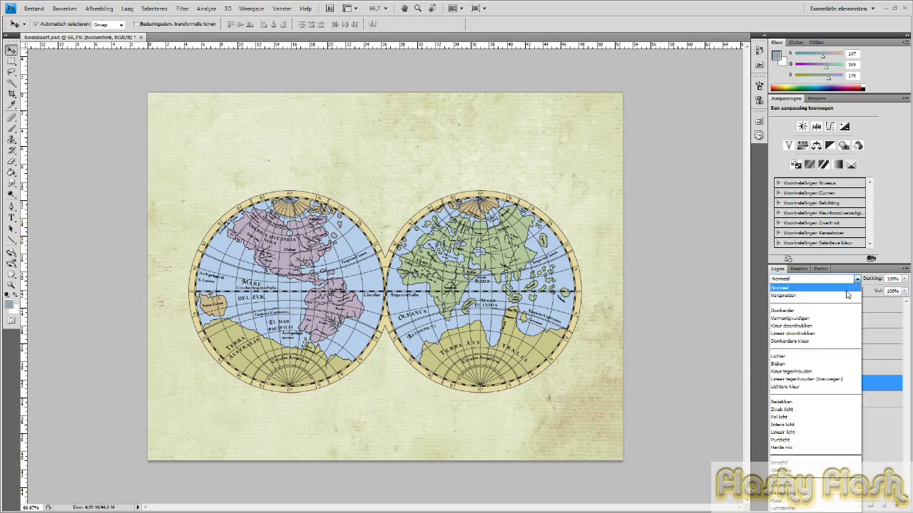
{"action": "left_click", "coordinate": [839, 318]}
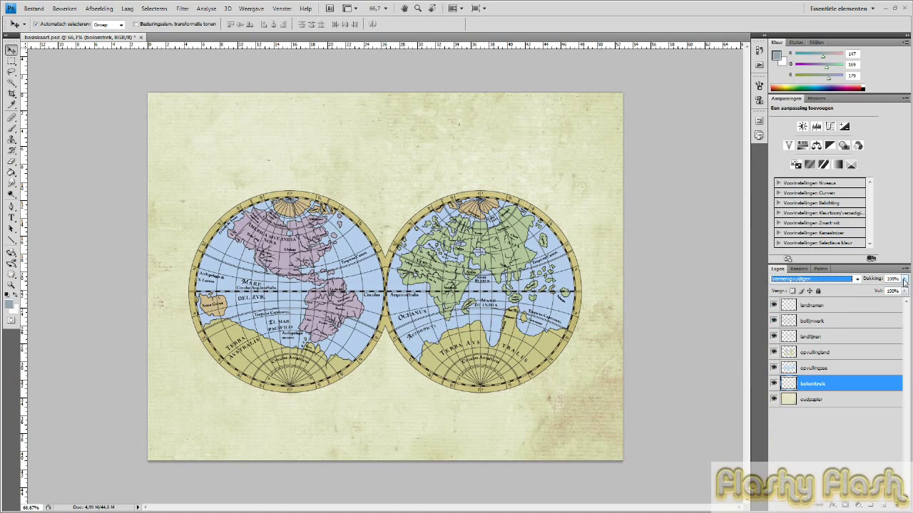
{"action": "left_click_drag", "start_coordinate": [904, 282], "coordinate": [901, 291]}
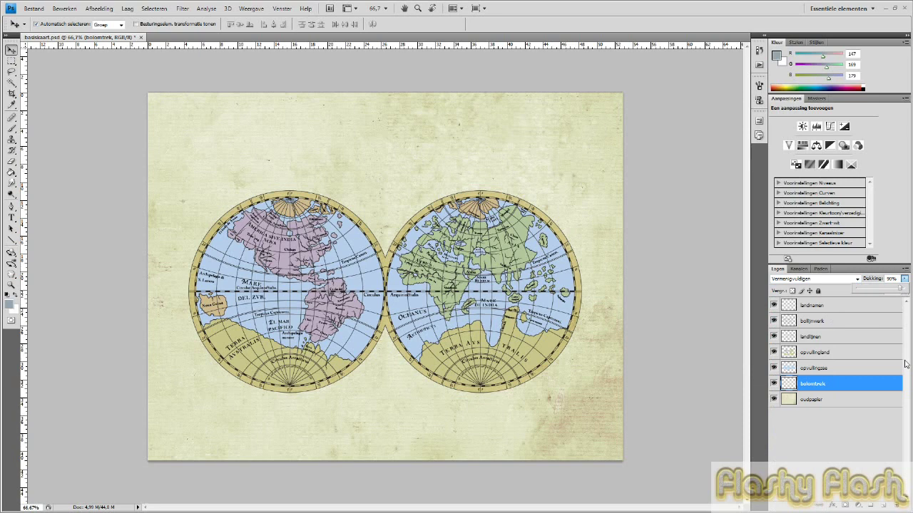
Step: Set the opvullingland layer to Vermenigvuldigen (Multiply) blending with 70% opacity
{"action": "left_click", "coordinate": [845, 354]}
{"action": "left_click", "coordinate": [857, 279]}
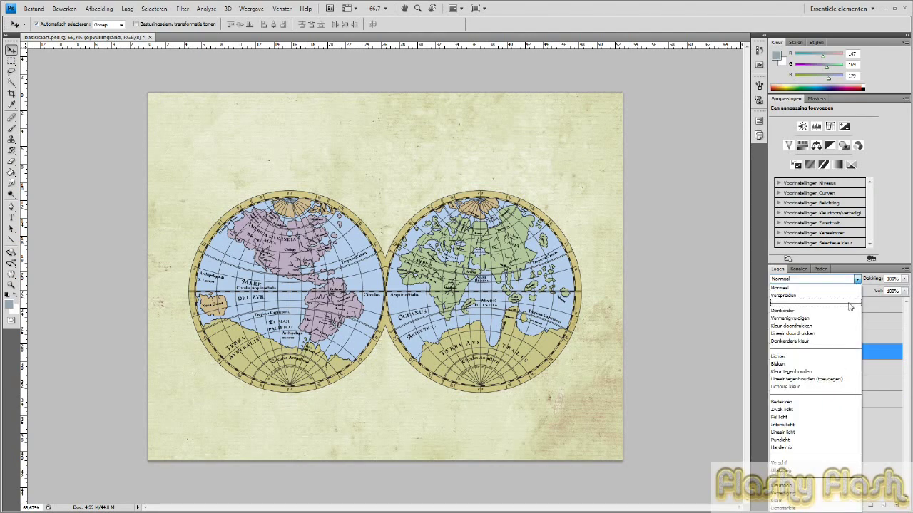
{"action": "left_click", "coordinate": [845, 319]}
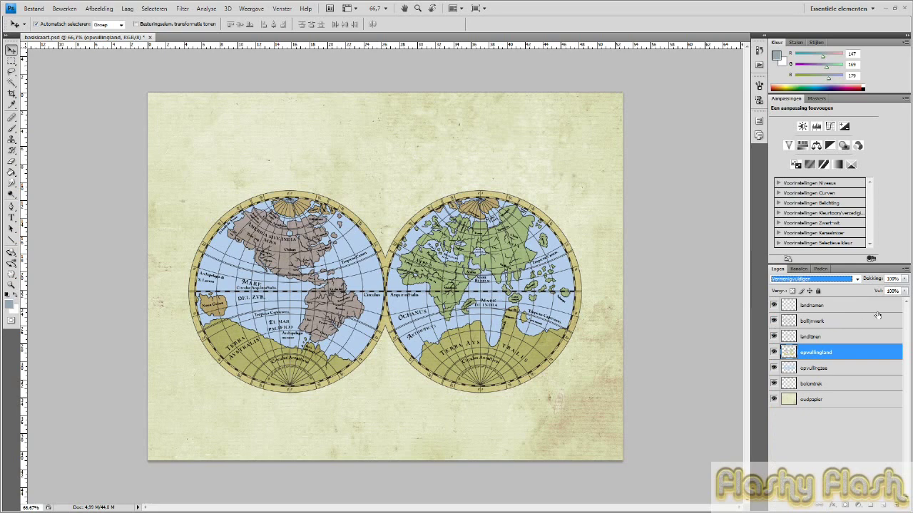
{"action": "left_click", "coordinate": [904, 279]}
{"action": "left_click_drag", "start_coordinate": [905, 291], "coordinate": [891, 291]}
{"action": "left_click_drag", "start_coordinate": [892, 291], "coordinate": [889, 291]}
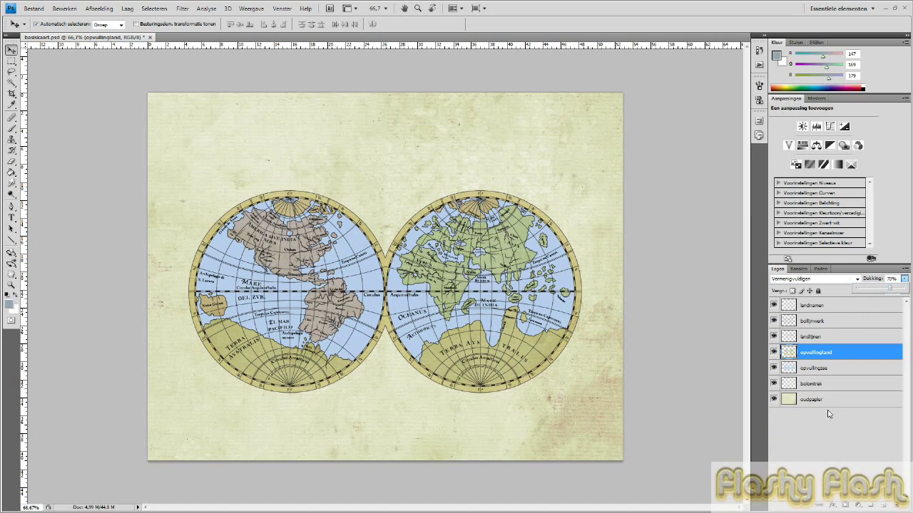
Step: Set the opvullingzee layer to Vermenigvuldigen (Multiply) blending with about 70% opacity, then leave no layer active
{"action": "left_click", "coordinate": [815, 368]}
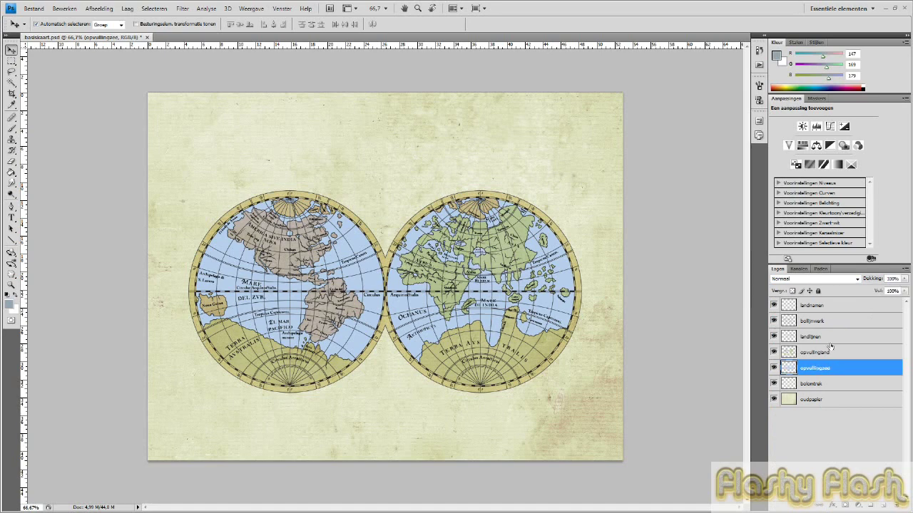
{"action": "left_click", "coordinate": [856, 280]}
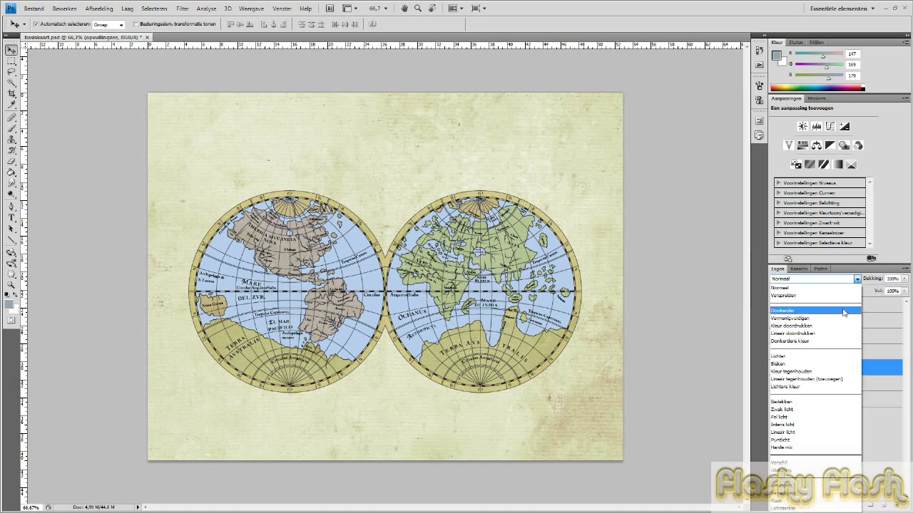
{"action": "left_click", "coordinate": [842, 324]}
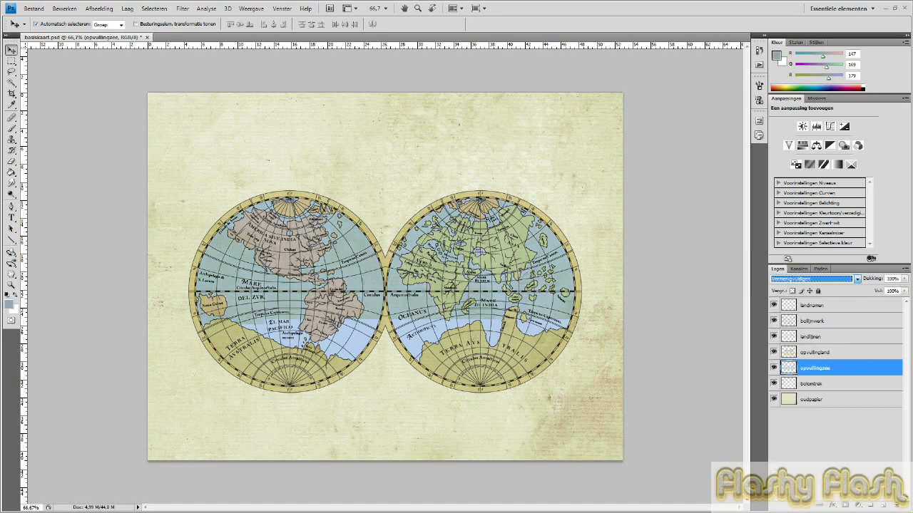
{"action": "left_click", "coordinate": [904, 279]}
{"action": "left_click_drag", "start_coordinate": [903, 290], "coordinate": [890, 291]}
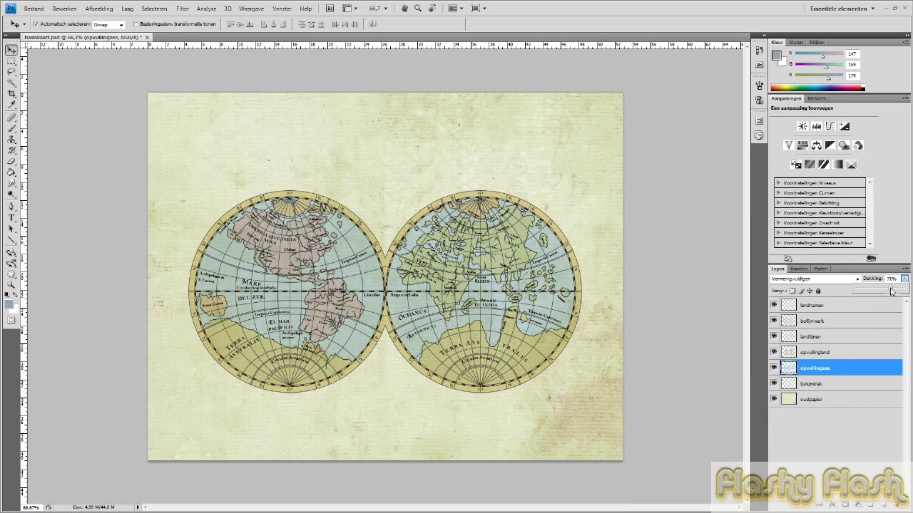
{"action": "left_click", "coordinate": [662, 305]}
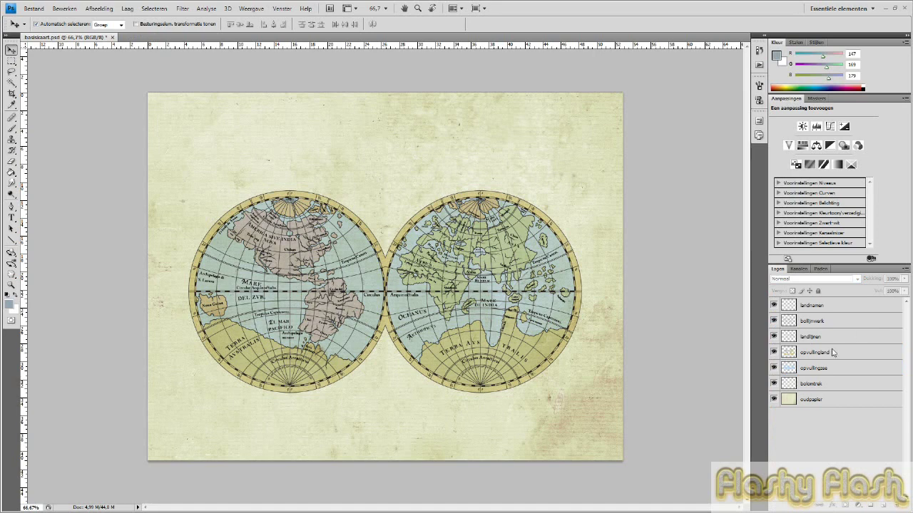
Step: Load the opvullingland layer's shapes as a selection and expand it by 5 pixels
{"action": "left_click", "coordinate": [787, 353], "text": "ctrl"}
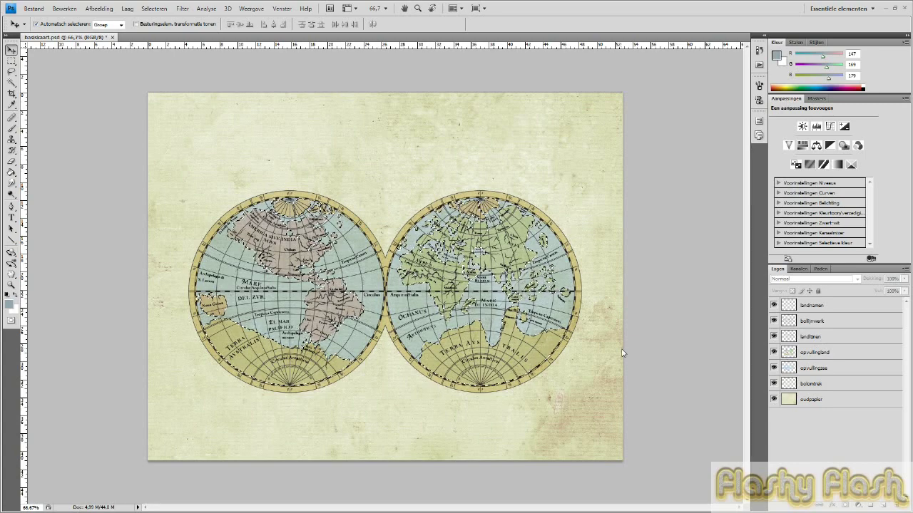
{"action": "left_click", "coordinate": [155, 9]}
{"action": "mouse_move", "coordinate": [138, 119]}
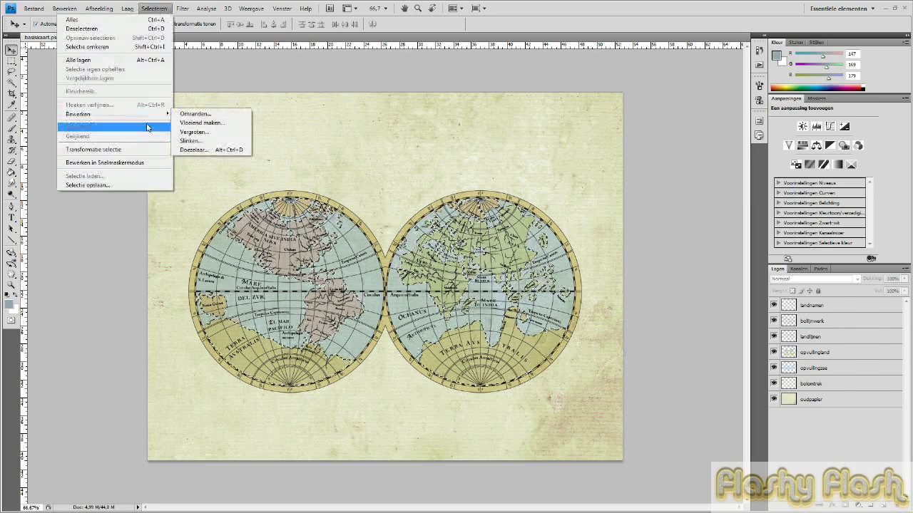
{"action": "left_click", "coordinate": [192, 132]}
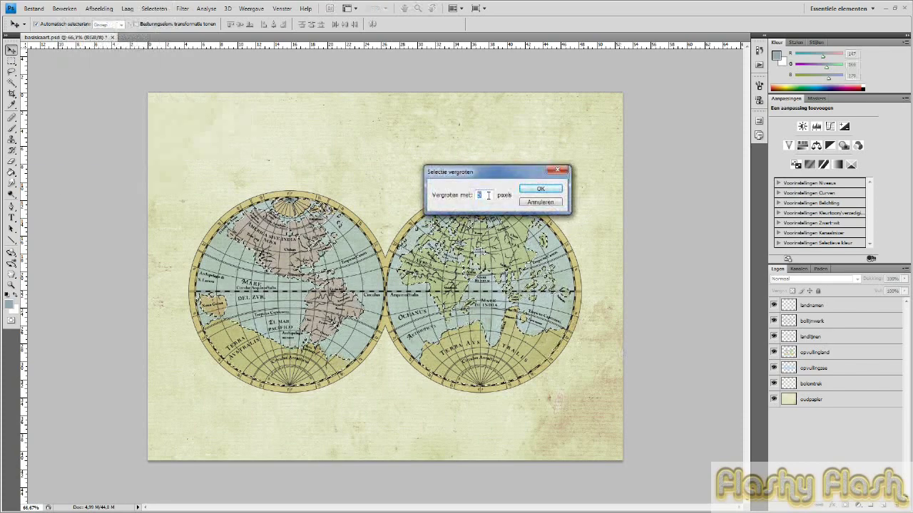
{"action": "left_click", "coordinate": [531, 189]}
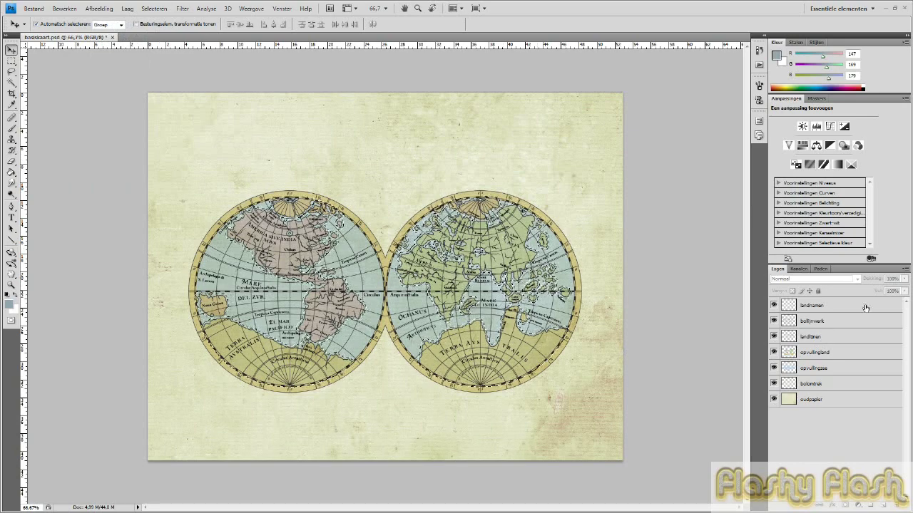
Step: Create a new channel named Alfa1 with colour indicating masked areas at 50% opacity
{"action": "left_click", "coordinate": [800, 270]}
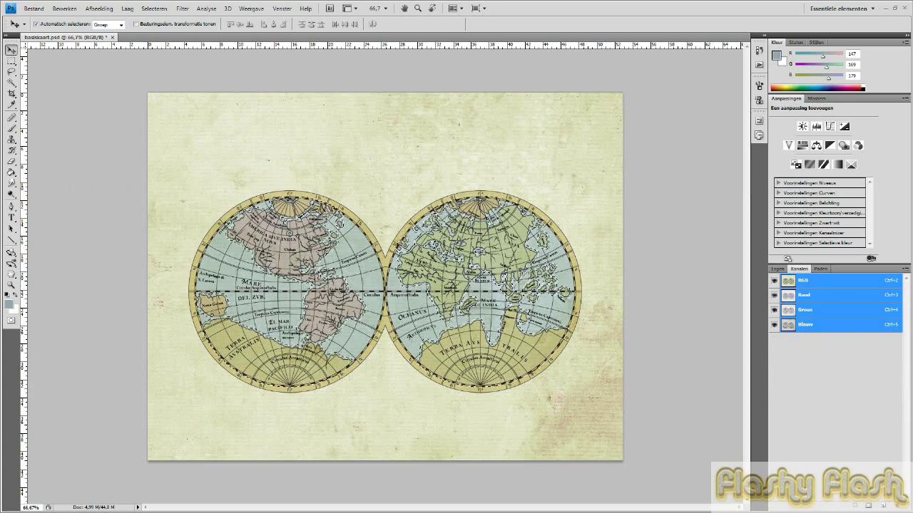
{"action": "left_click", "coordinate": [904, 269]}
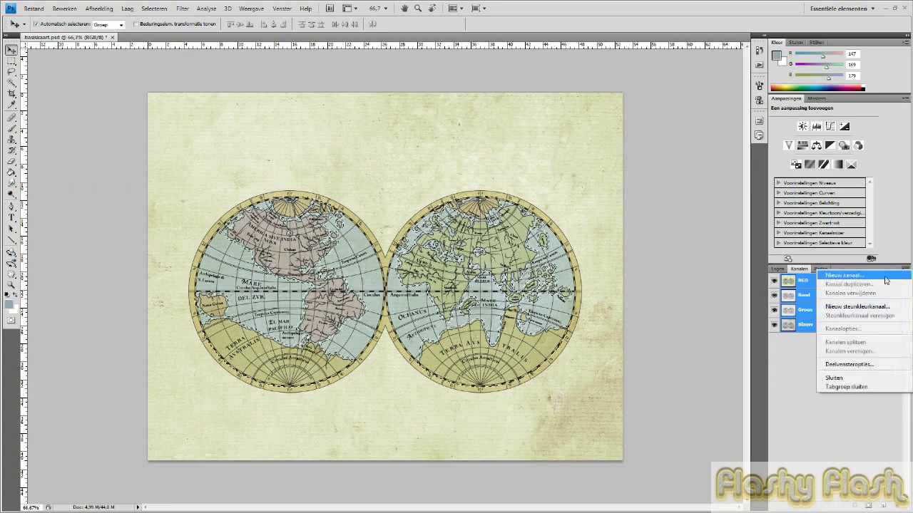
{"action": "left_click", "coordinate": [887, 277]}
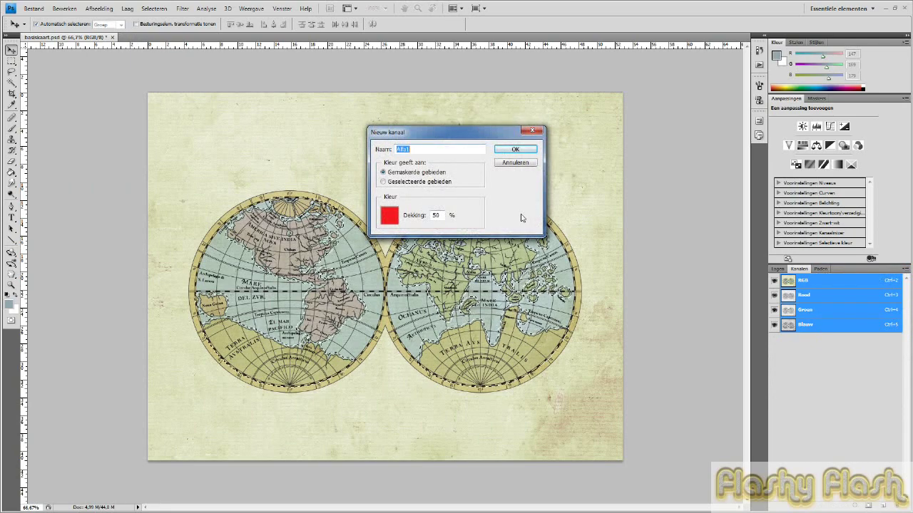
{"action": "left_click", "coordinate": [526, 150]}
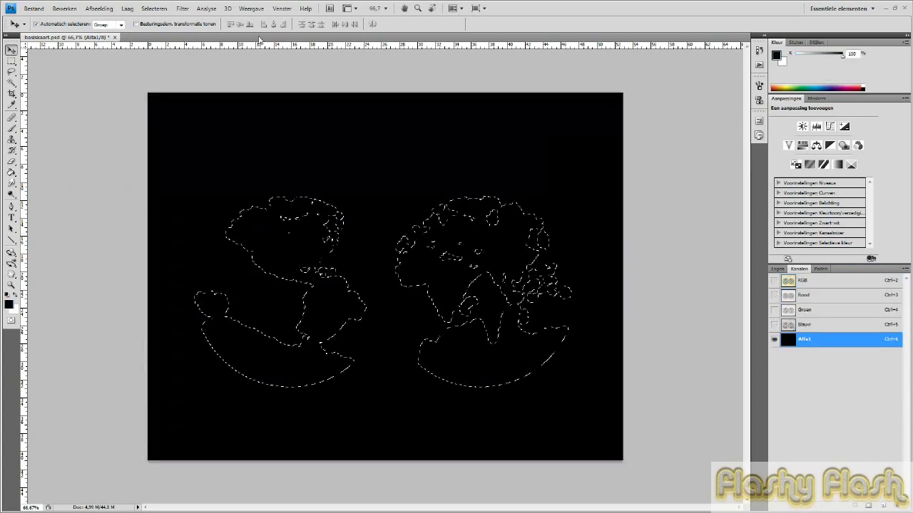
Step: Apply a Gaussian blur within the land selection on the Alfa1 channel and clear the selected land areas to white
{"action": "left_click", "coordinate": [183, 8]}
{"action": "mouse_move", "coordinate": [187, 95]}
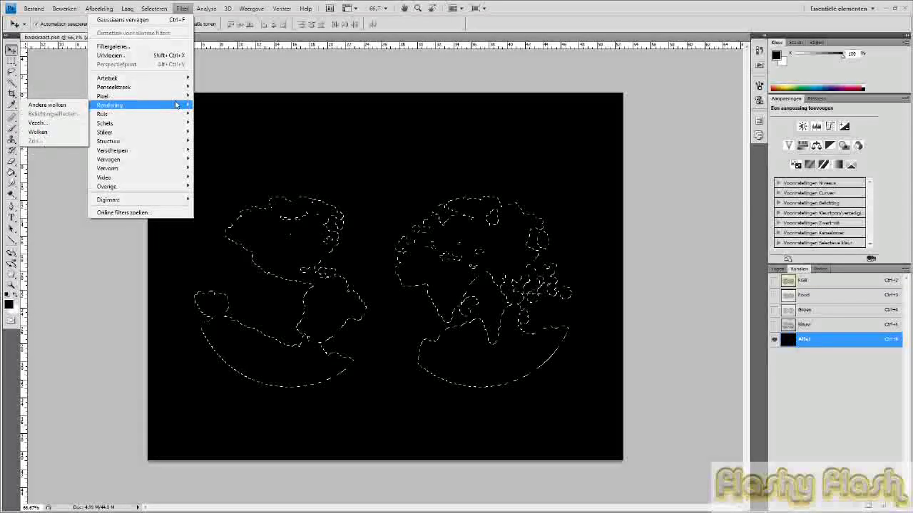
{"action": "mouse_move", "coordinate": [178, 159]}
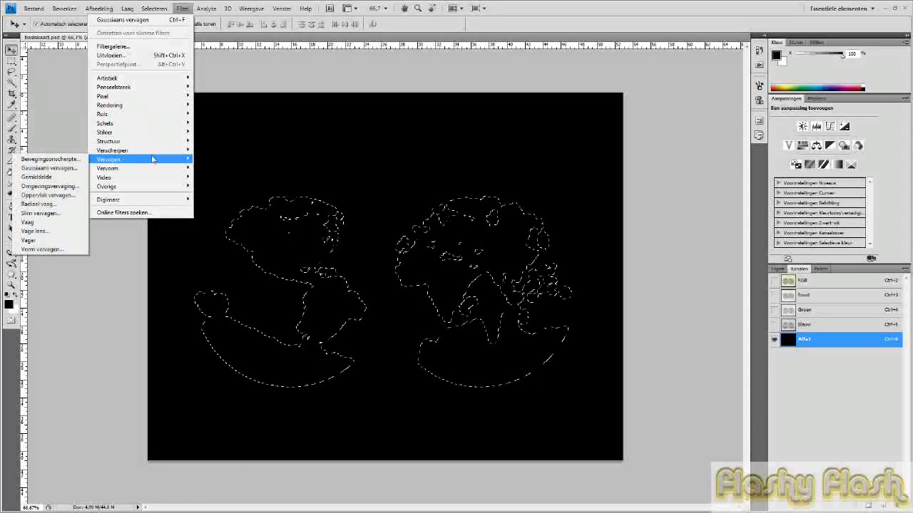
{"action": "left_click", "coordinate": [63, 168]}
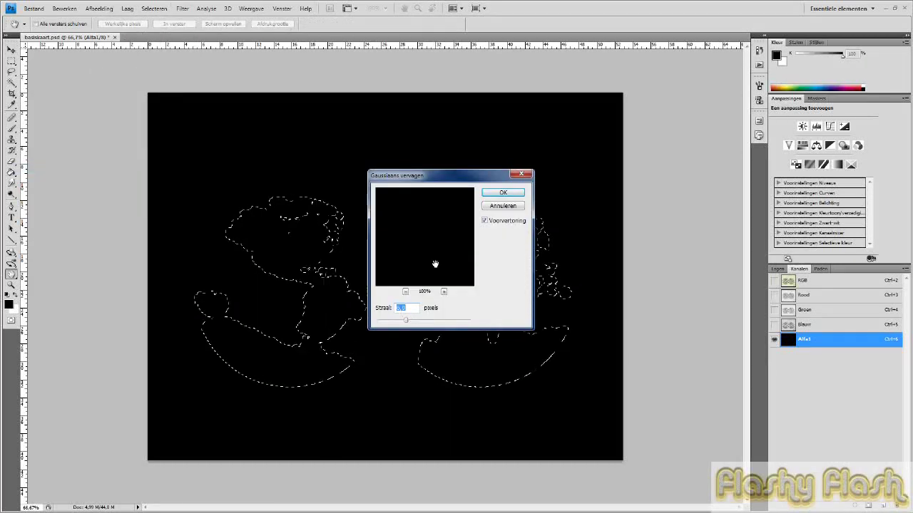
{"action": "left_click", "coordinate": [502, 194]}
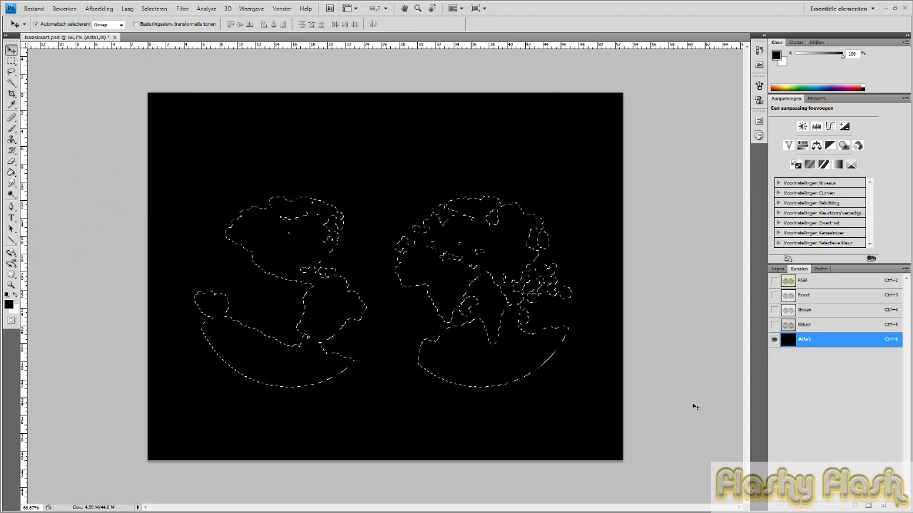
{"action": "key", "text": "Delete"}
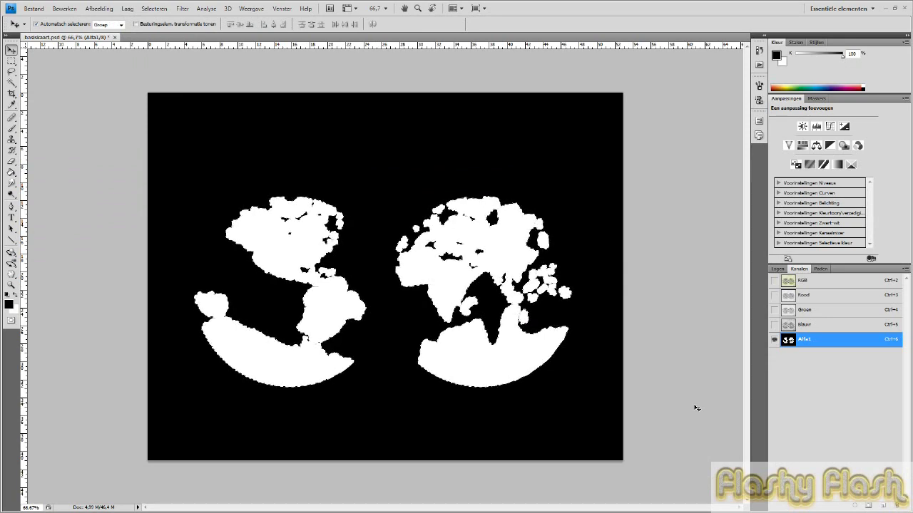
Step: Duplicate the Alfa1 channel as Alfa 1 into a new document named Naamloos-1, with Omkeren (Invert) enabled
{"action": "left_click", "coordinate": [904, 271]}
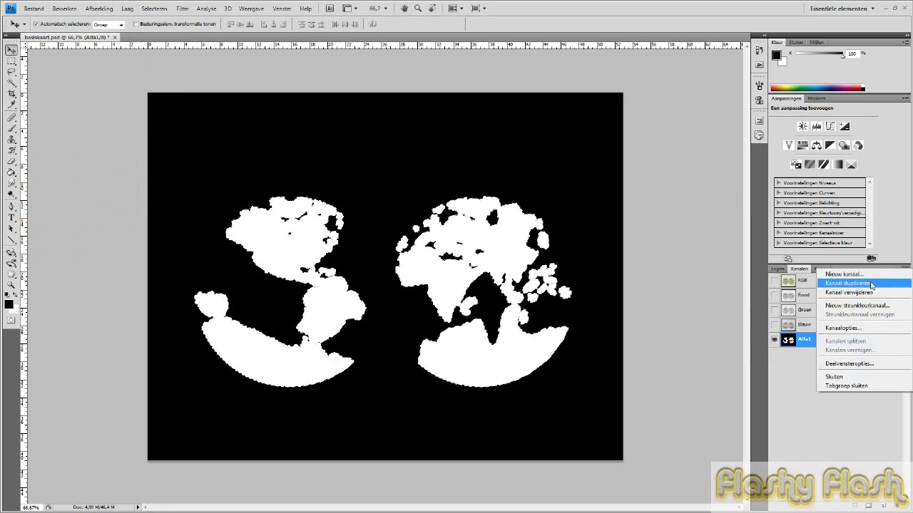
{"action": "left_click", "coordinate": [847, 283]}
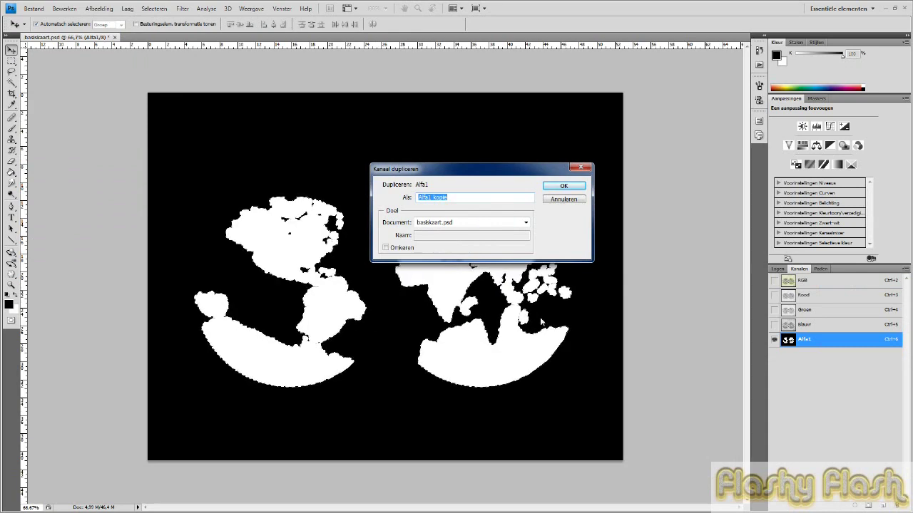
{"action": "left_click", "coordinate": [526, 223]}
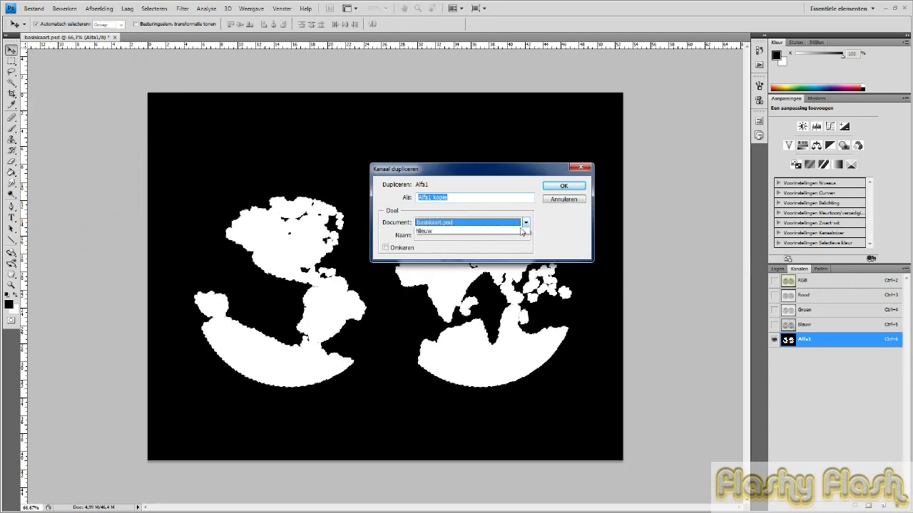
{"action": "left_click", "coordinate": [464, 239]}
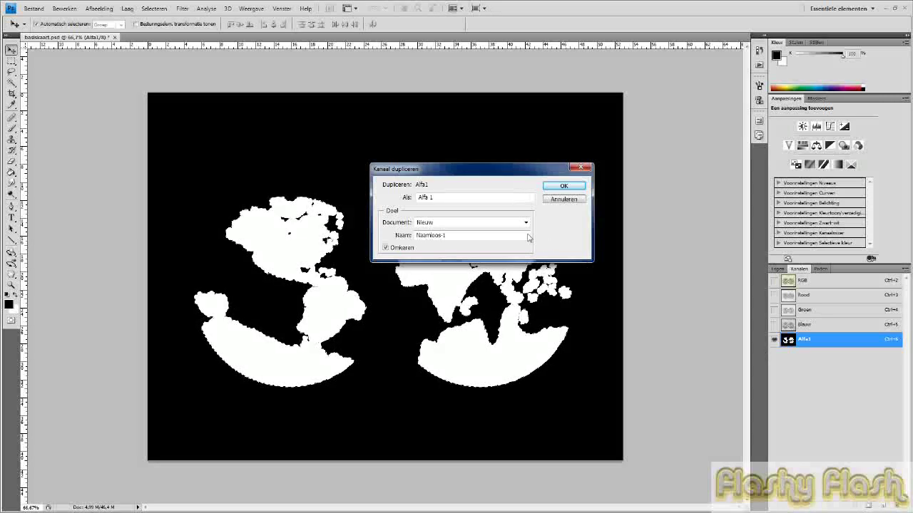
{"action": "left_click", "coordinate": [564, 186]}
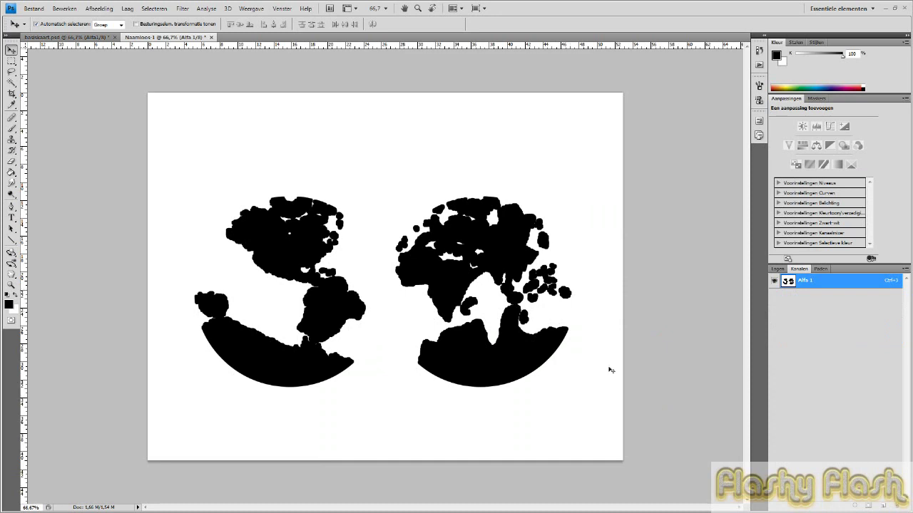
Step: Convert Naamloos-1 to Bitmap at 72 pixels/inch using the Raster method with 80 lines/inch, a 180-degree angle and the Lijn shape
{"action": "left_click", "coordinate": [98, 9]}
{"action": "mouse_move", "coordinate": [112, 22]}
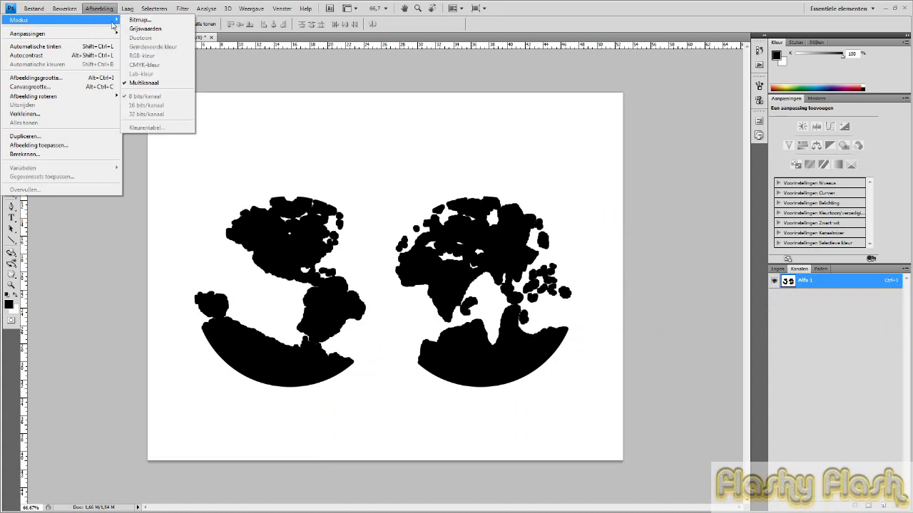
{"action": "left_click", "coordinate": [141, 20]}
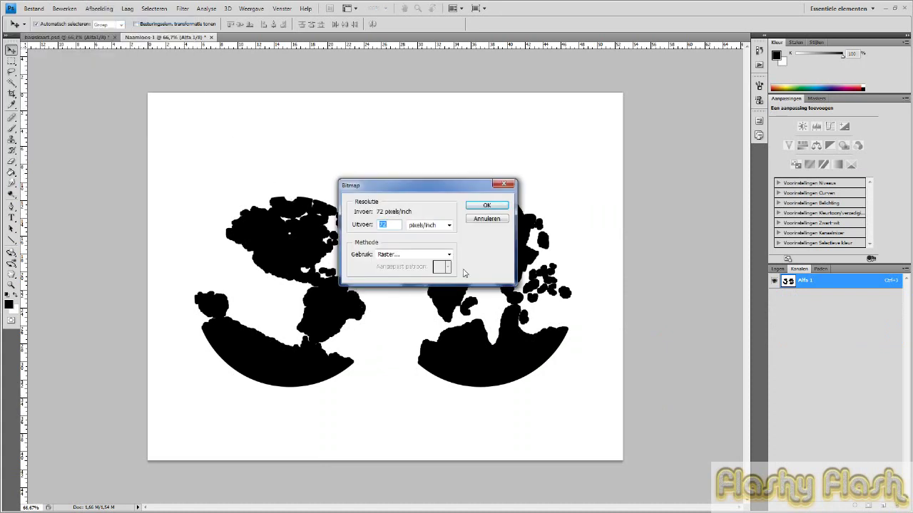
{"action": "left_click", "coordinate": [450, 254]}
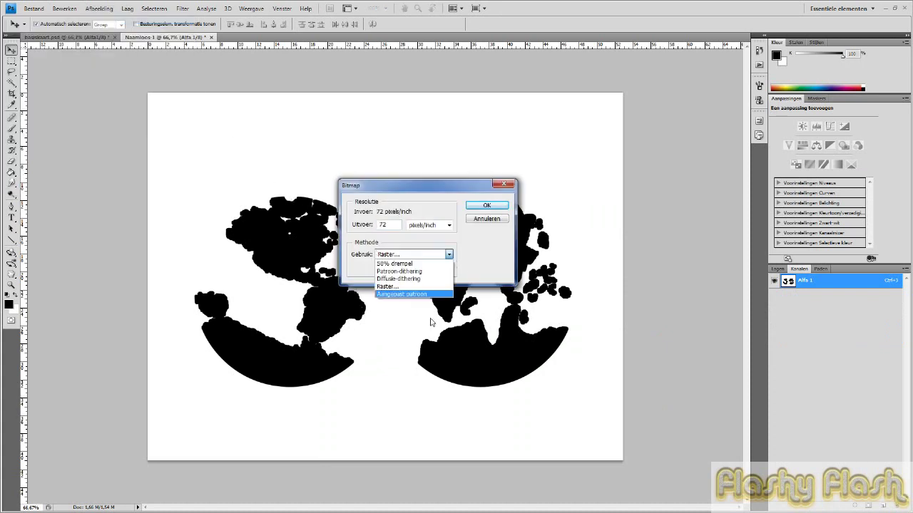
{"action": "left_click", "coordinate": [426, 279]}
{"action": "left_click", "coordinate": [449, 254]}
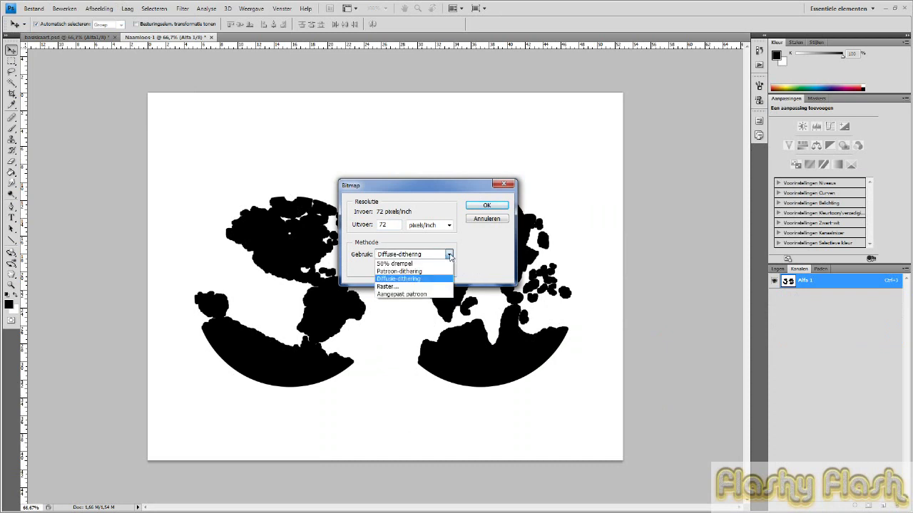
{"action": "left_click", "coordinate": [428, 286]}
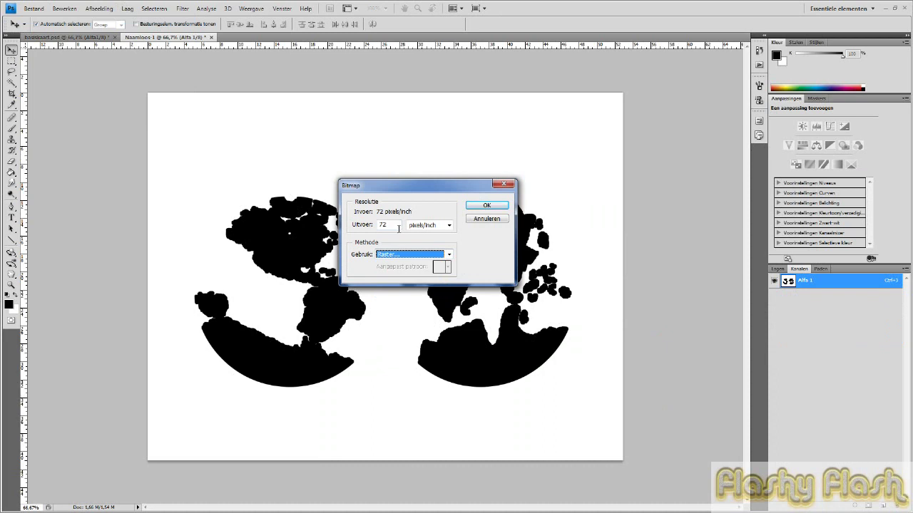
{"action": "left_click", "coordinate": [450, 226]}
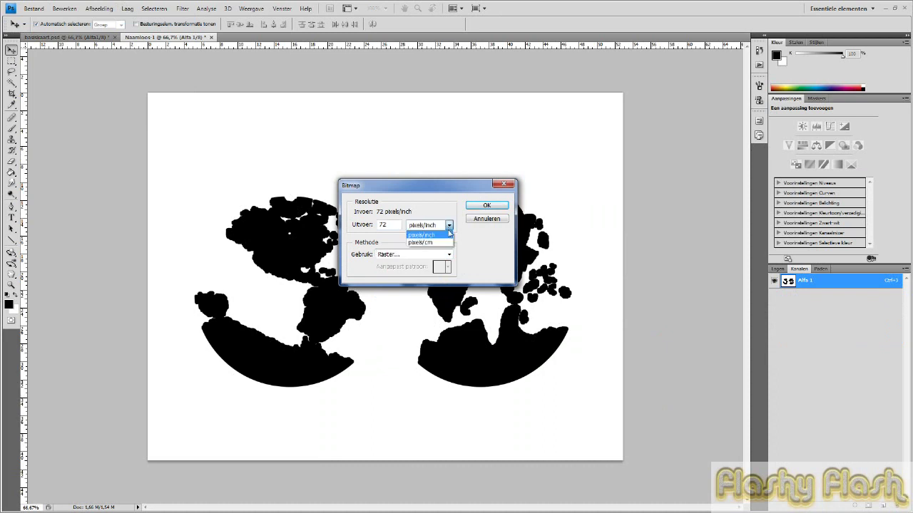
{"action": "left_click", "coordinate": [463, 232]}
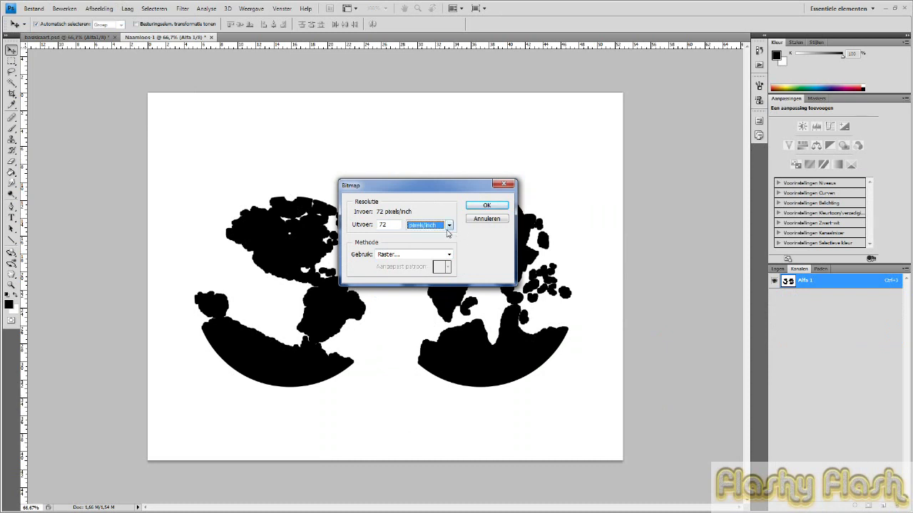
{"action": "left_click", "coordinate": [485, 206]}
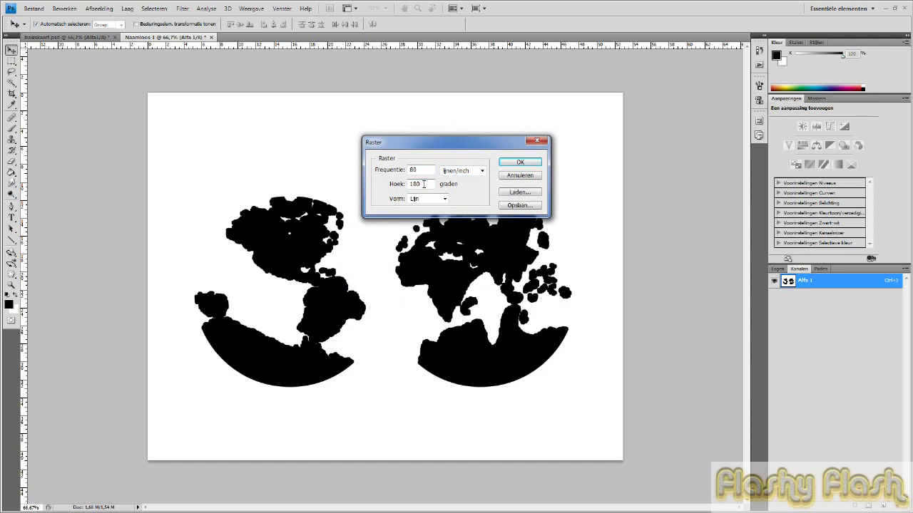
{"action": "left_click", "coordinate": [520, 162]}
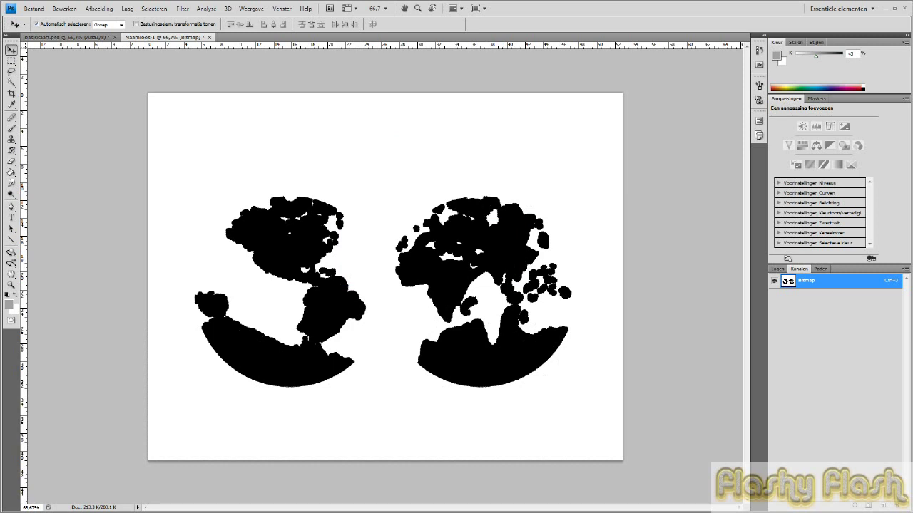
Step: Convert the bitmap document to Grijswaarden (Grayscale) with a size ratio of 1
{"action": "left_click", "coordinate": [110, 11]}
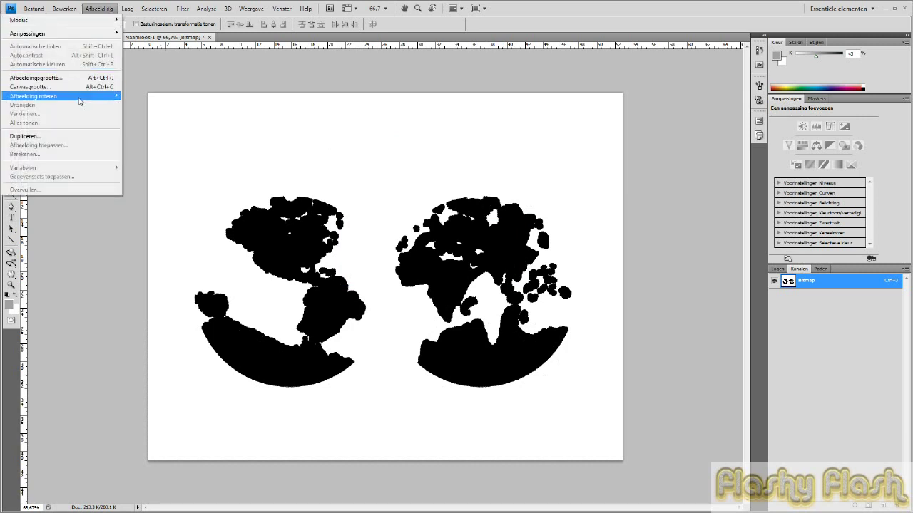
{"action": "mouse_move", "coordinate": [79, 100]}
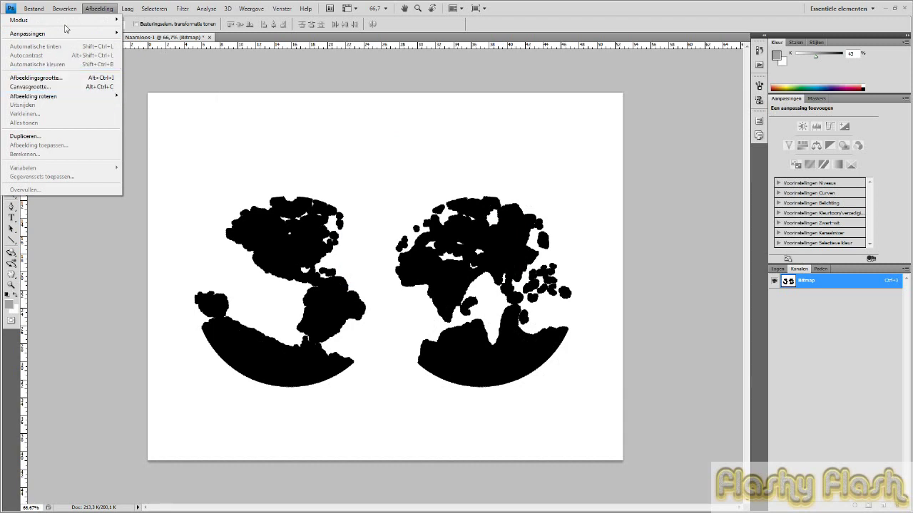
{"action": "mouse_move", "coordinate": [68, 21]}
{"action": "left_click", "coordinate": [148, 29]}
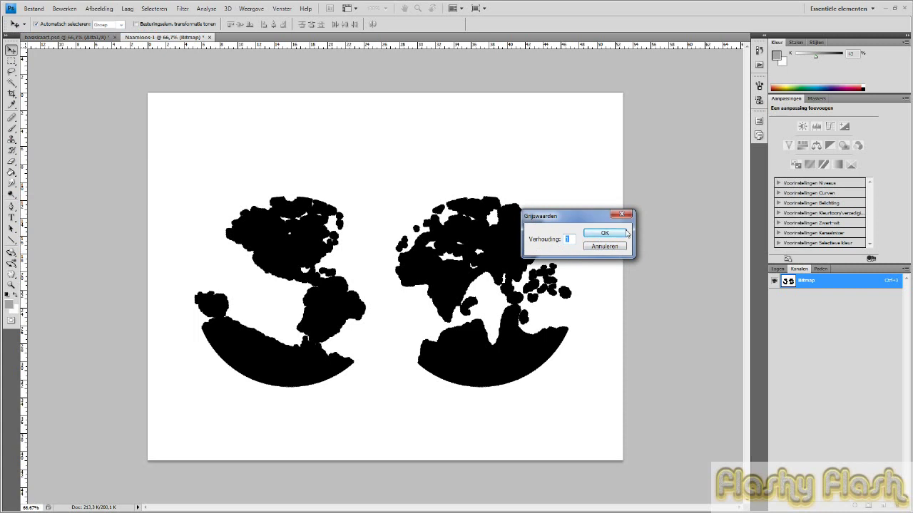
{"action": "left_click", "coordinate": [604, 233]}
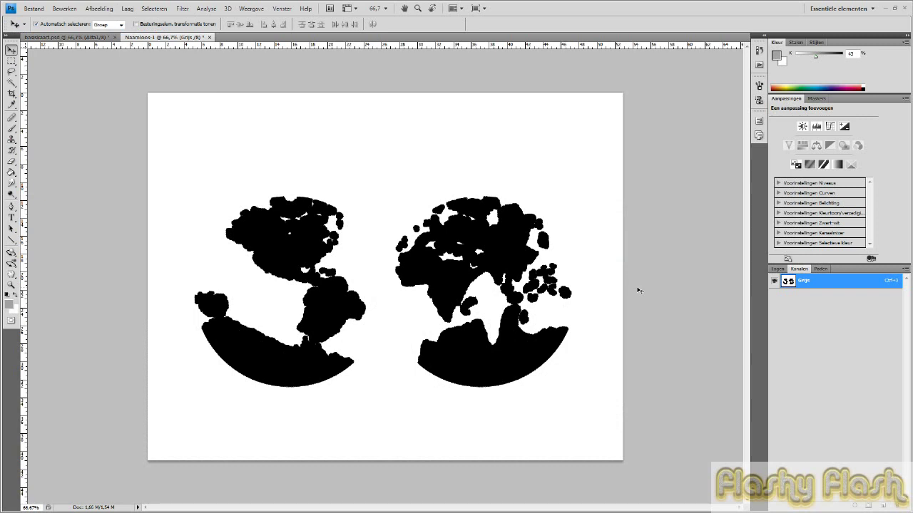
Step: Select the entire canvas of the grayscale document and copy its contents
{"action": "left_click", "coordinate": [154, 9]}
{"action": "left_click", "coordinate": [128, 20]}
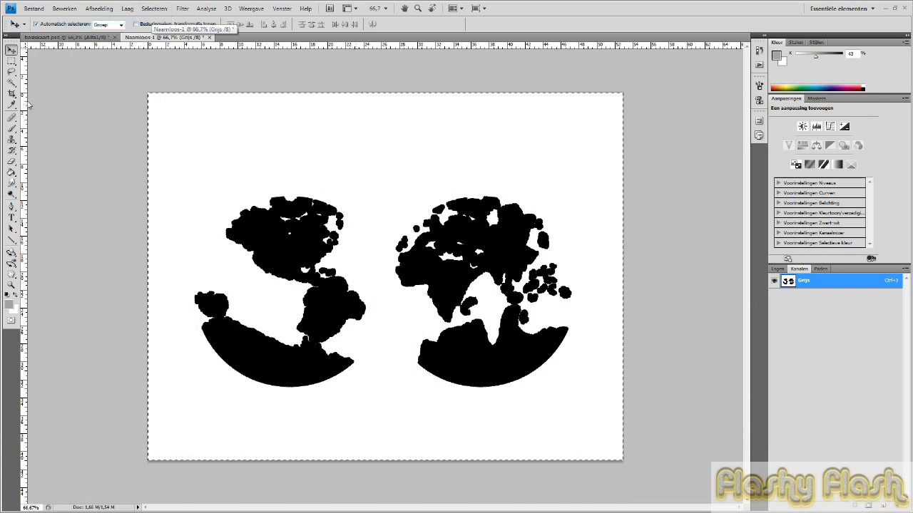
{"action": "left_click", "coordinate": [64, 9]}
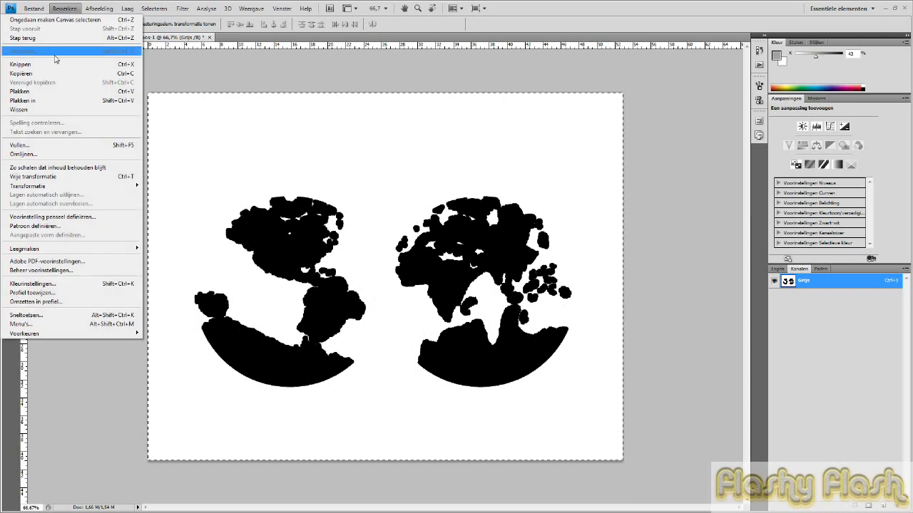
{"action": "left_click", "coordinate": [42, 73]}
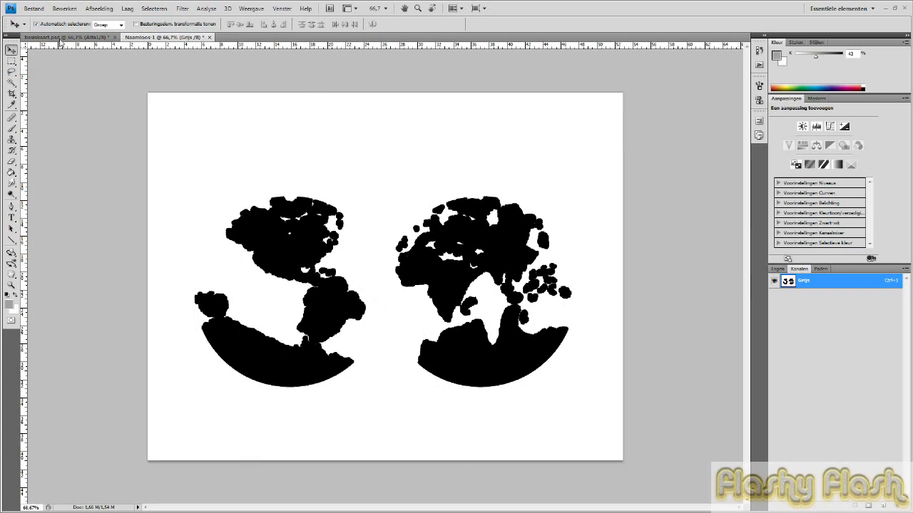
Step: Return to basiskaart.psd, show the RGB channels, hide the Alfa1 channel, and make the opvullingland layer active
{"action": "left_click", "coordinate": [61, 37]}
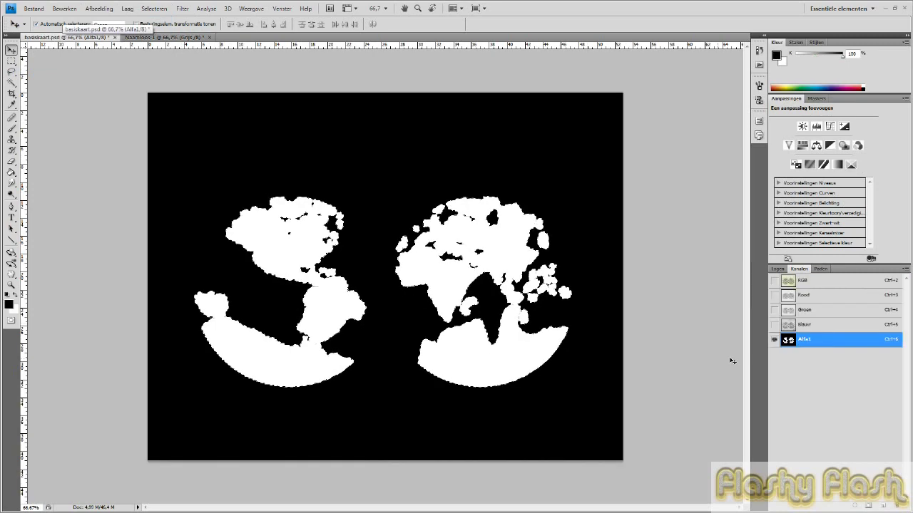
{"action": "left_click", "coordinate": [774, 281]}
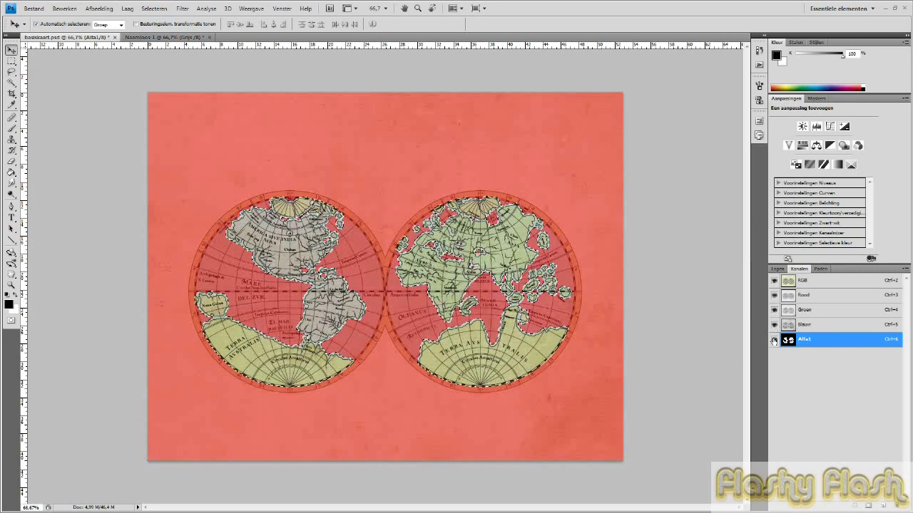
{"action": "left_click", "coordinate": [773, 340]}
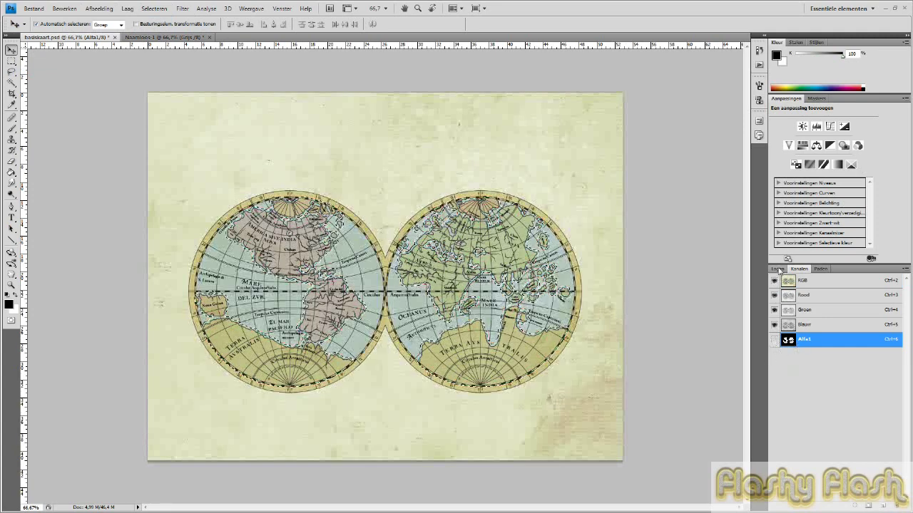
{"action": "left_click", "coordinate": [777, 269]}
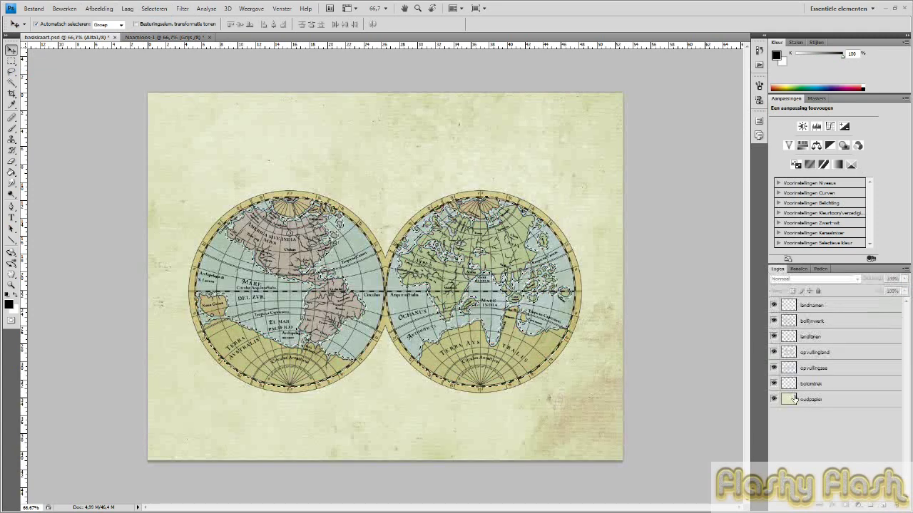
{"action": "left_click", "coordinate": [844, 356]}
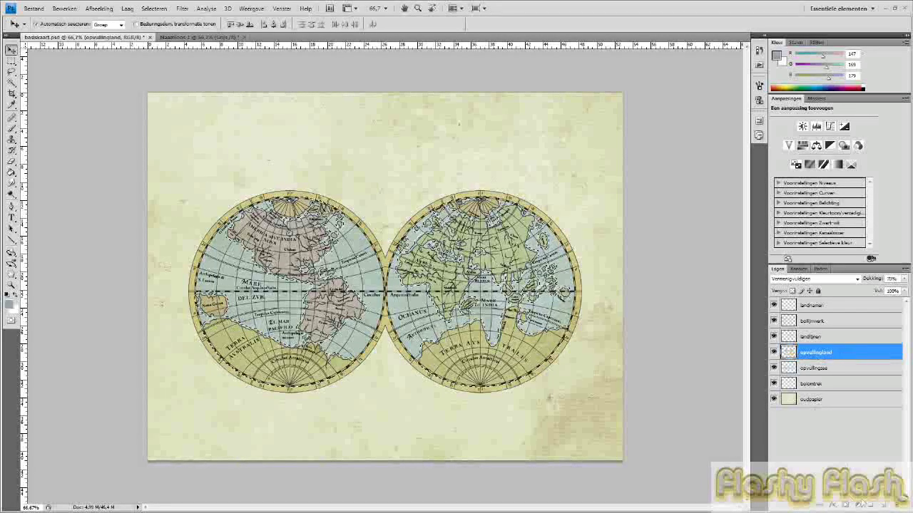
Step: Create a new layer directly above opvullingland and paste the copied line-raster image into it
{"action": "left_click", "coordinate": [870, 505]}
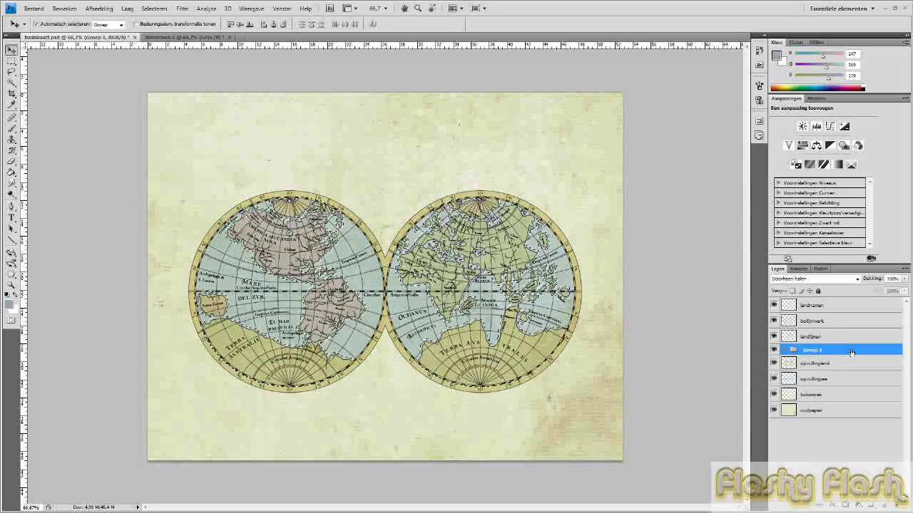
{"action": "key", "text": "ctrl+z"}
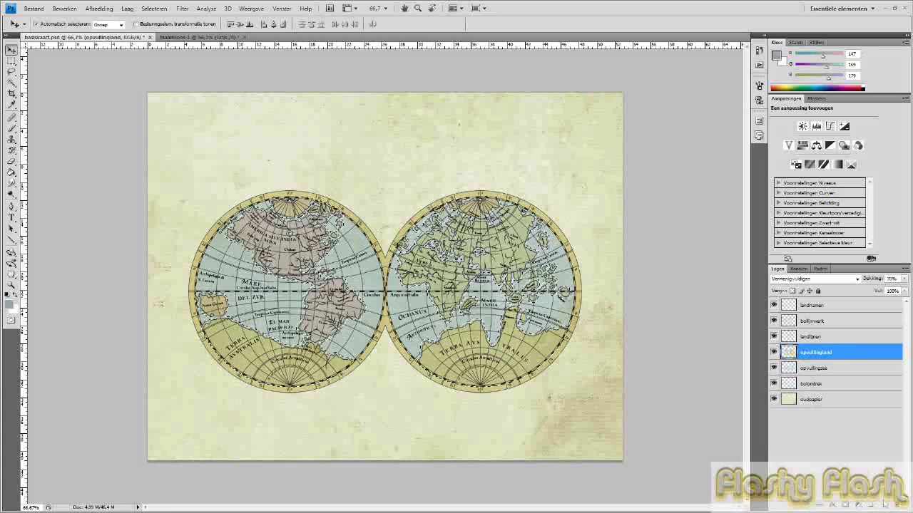
{"action": "left_click", "coordinate": [883, 506]}
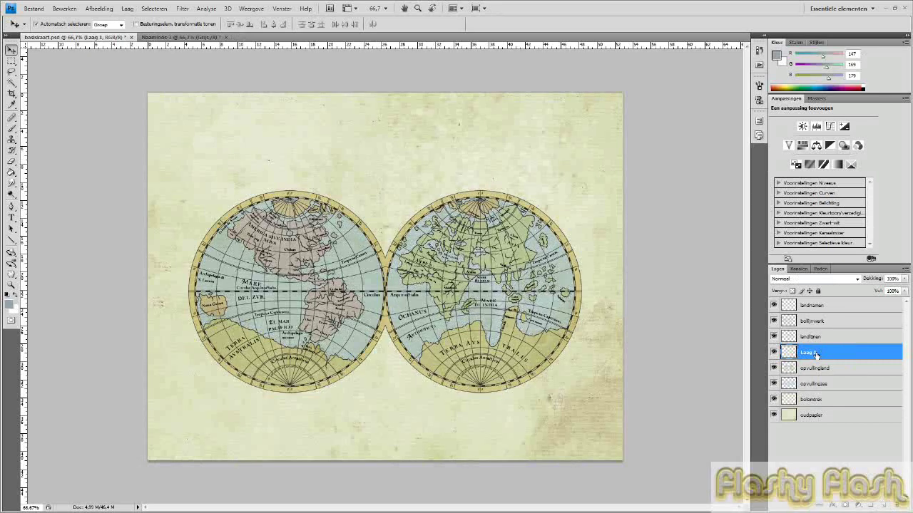
{"action": "left_click", "coordinate": [64, 8]}
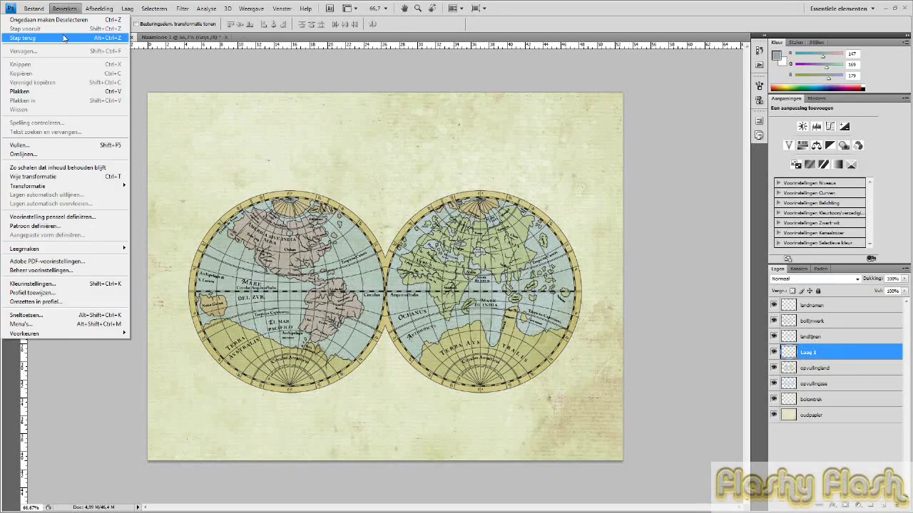
{"action": "left_click", "coordinate": [54, 91]}
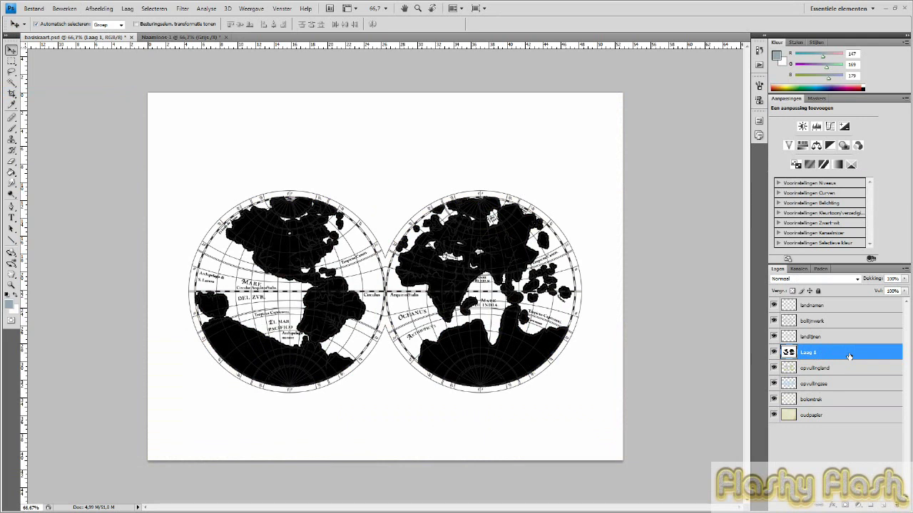
Step: Move the pasted raster layer below opvullingland and rename it kustlijn
{"action": "left_click_drag", "start_coordinate": [849, 355], "coordinate": [856, 382]}
{"action": "double_click", "coordinate": [808, 368]}
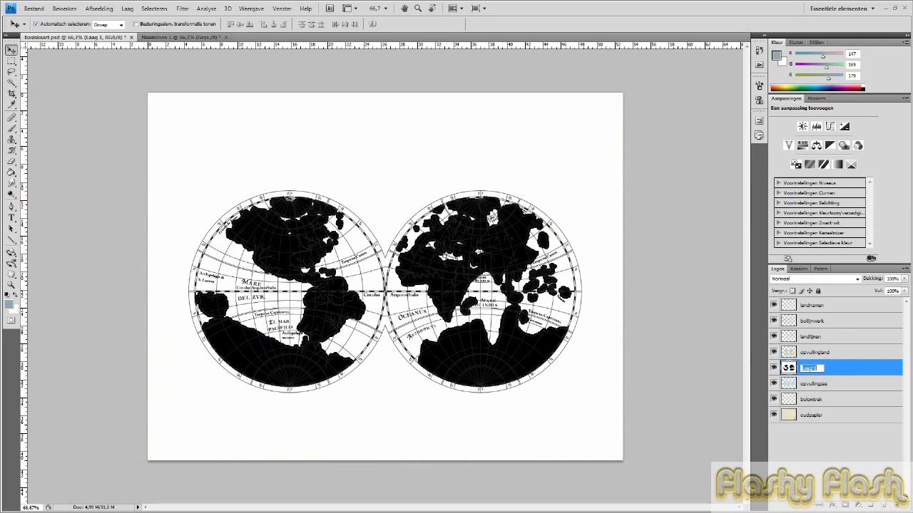
{"action": "type", "text": "kustlijn"}
{"action": "left_click", "coordinate": [697, 393]}
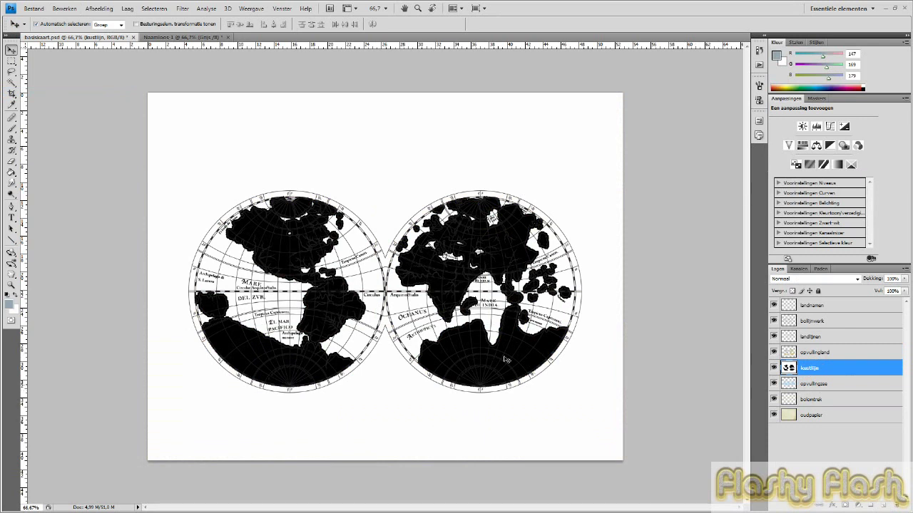
Step: Select all black areas of kustlijn with the Magic Wand and Gelijkend, invert the selection, delete the white background, and deselect
{"action": "left_click", "coordinate": [13, 84]}
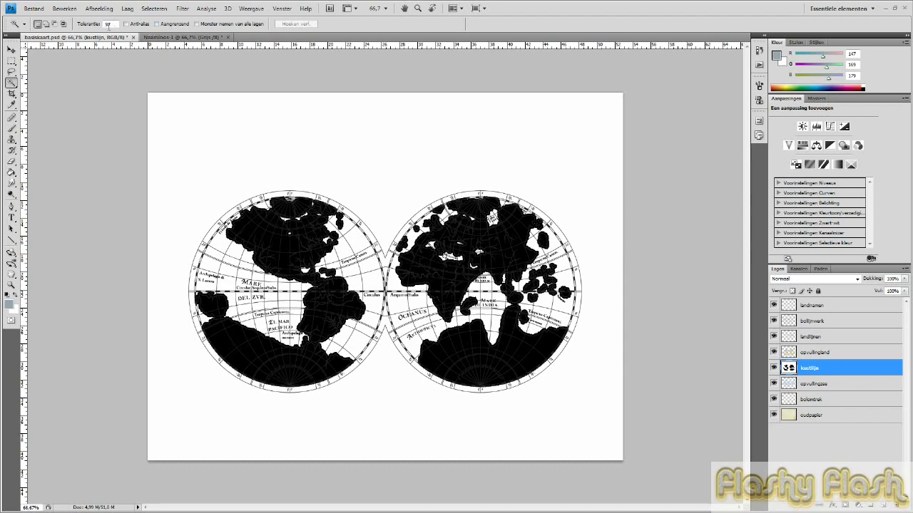
{"action": "left_click", "coordinate": [265, 240]}
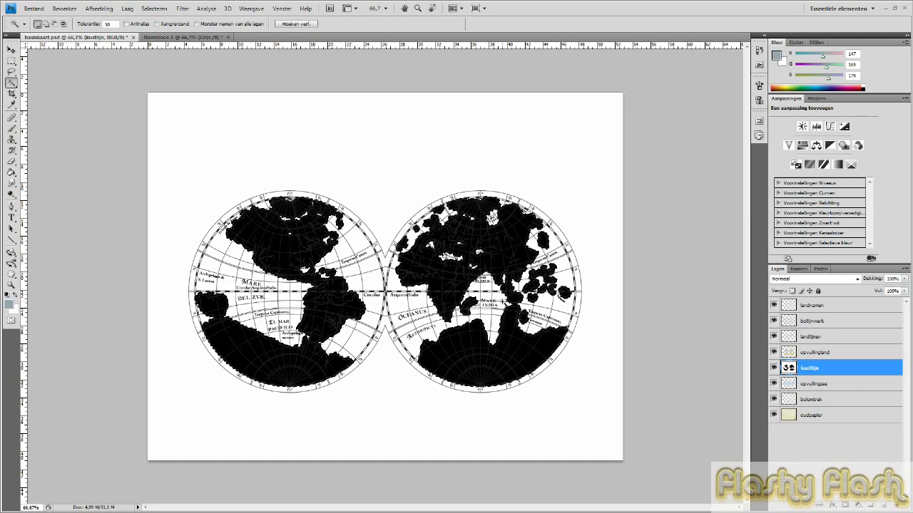
{"action": "left_click", "coordinate": [154, 8]}
{"action": "left_click", "coordinate": [79, 136]}
{"action": "left_click", "coordinate": [154, 8]}
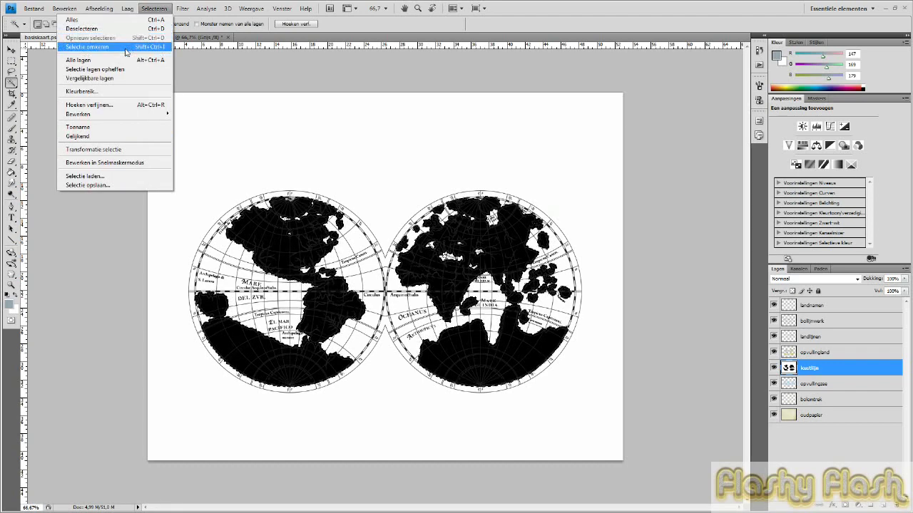
{"action": "left_click", "coordinate": [129, 47]}
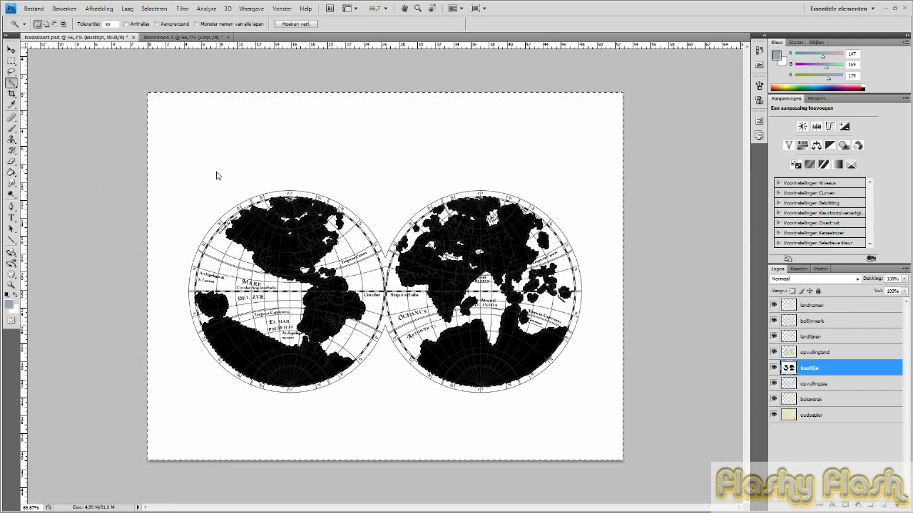
{"action": "key", "text": "Delete"}
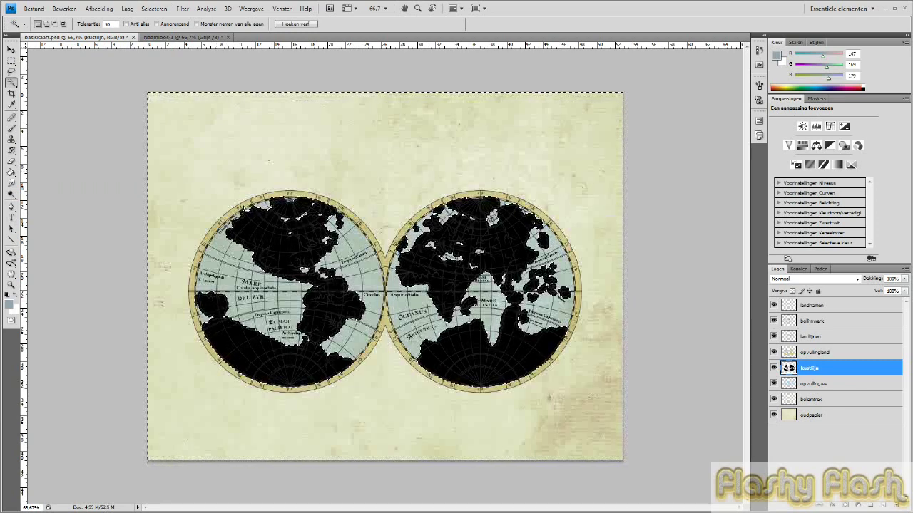
{"action": "key", "text": "ctrl+d"}
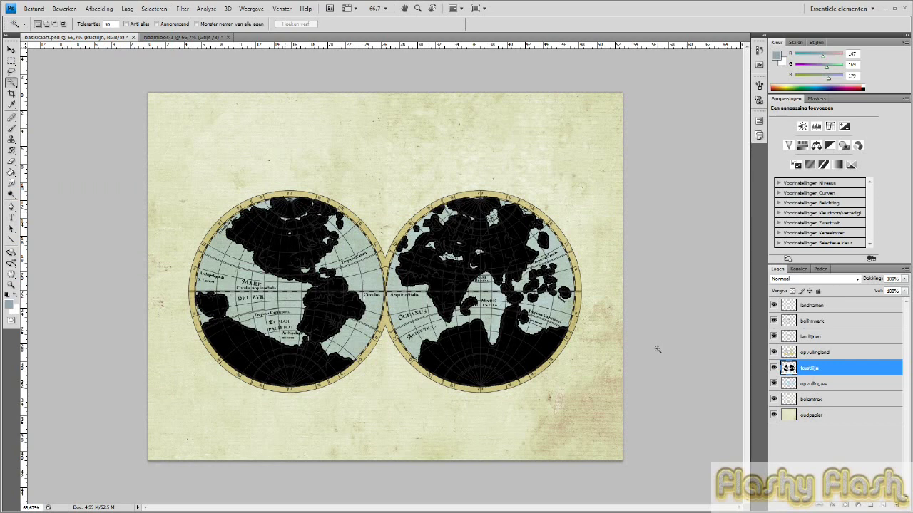
Step: Load the opvullingland layer's shape as a selection and delete that land area from the kustlijn layer
{"action": "left_click", "coordinate": [787, 352], "text": "ctrl"}
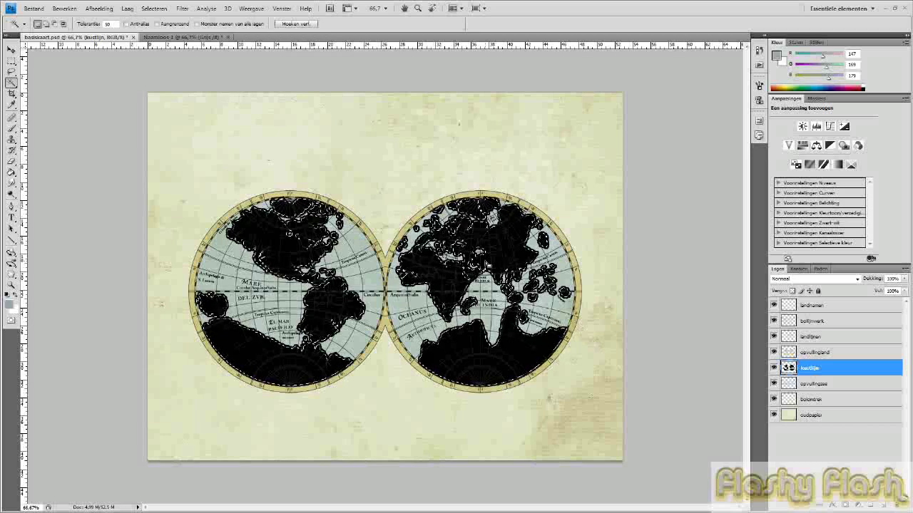
{"action": "key", "text": "Delete"}
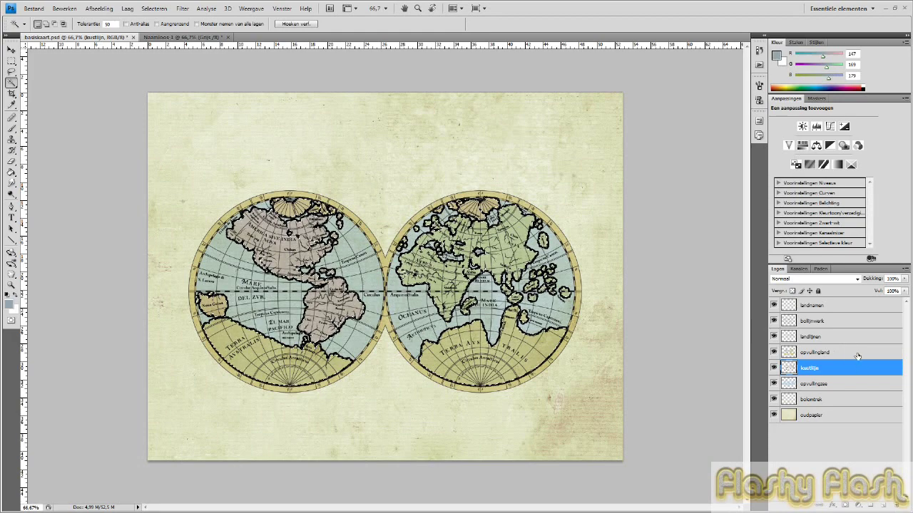
Step: Duplicate the opvullingland layer, name the copy landranden, and place it directly above oudpapier
{"action": "left_click", "coordinate": [858, 355]}
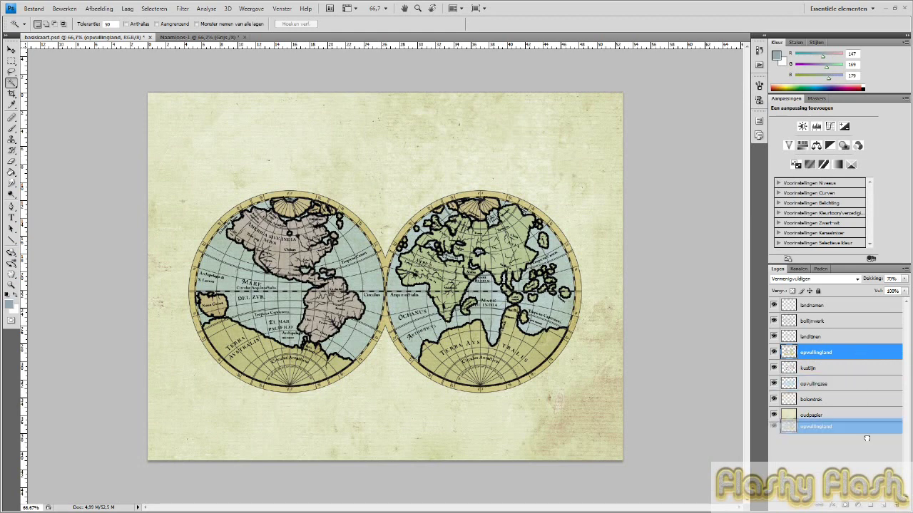
{"action": "left_click_drag", "start_coordinate": [820, 352], "coordinate": [872, 504]}
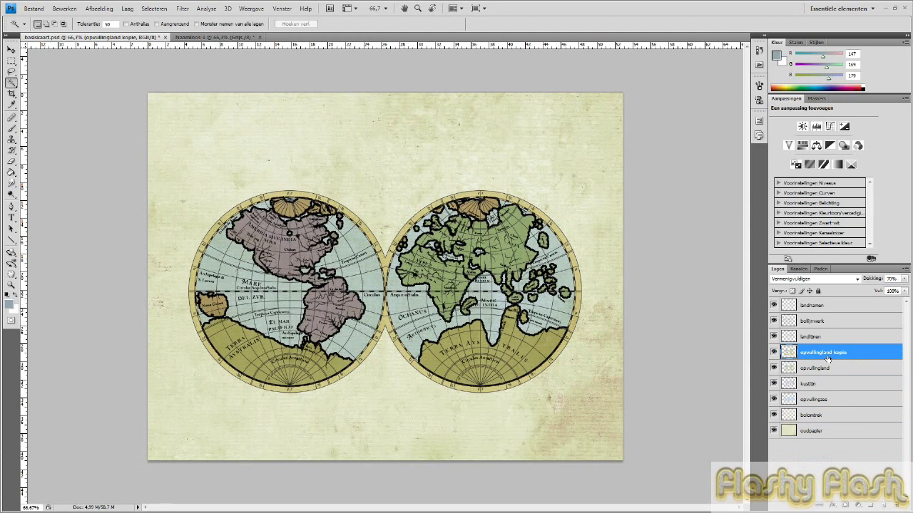
{"action": "double_click", "coordinate": [824, 354]}
{"action": "type", "text": "landranden"}
{"action": "left_click_drag", "start_coordinate": [855, 357], "coordinate": [856, 429]}
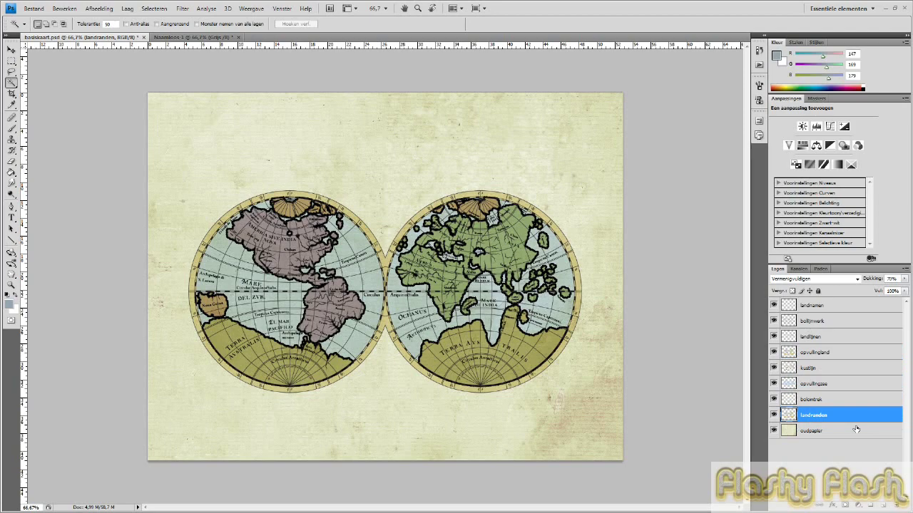
Step: Load the landranden layer's shape as a selection and contract it inward from the land edges
{"action": "left_click", "coordinate": [789, 416], "text": "ctrl"}
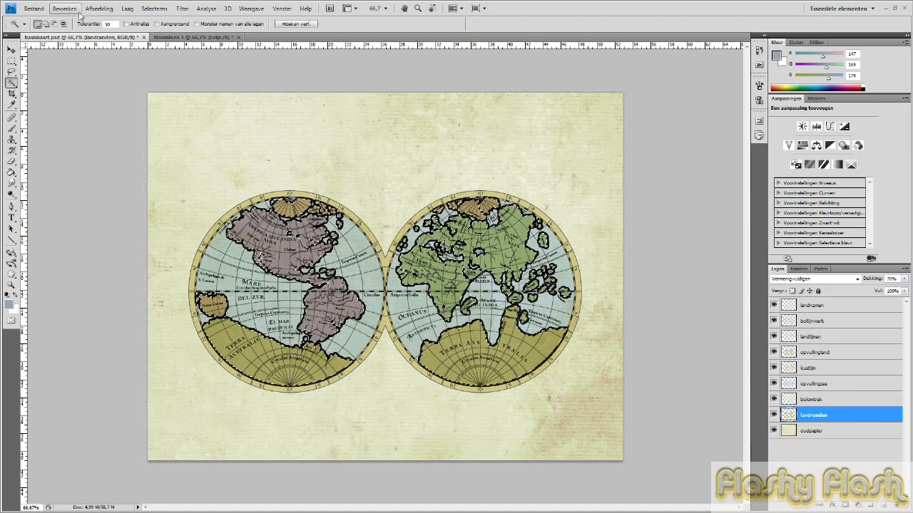
{"action": "left_click", "coordinate": [154, 8]}
{"action": "mouse_move", "coordinate": [143, 114]}
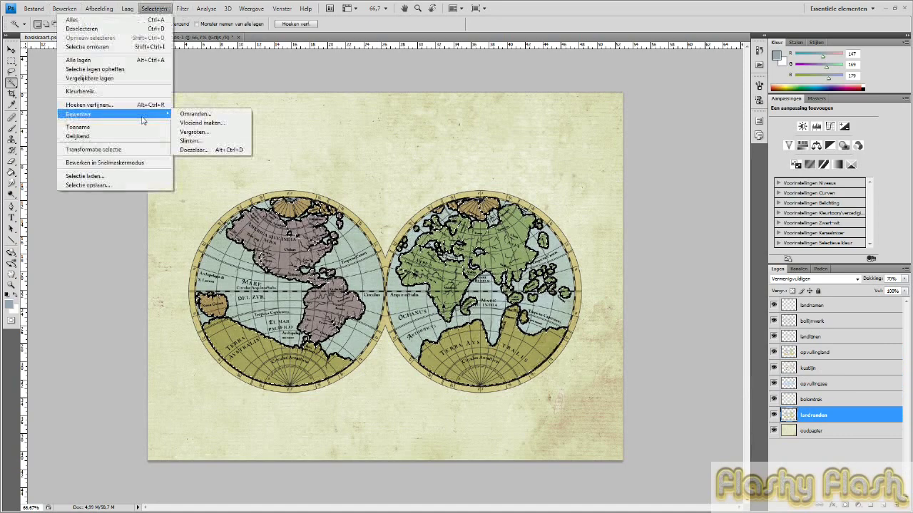
{"action": "left_click", "coordinate": [206, 140]}
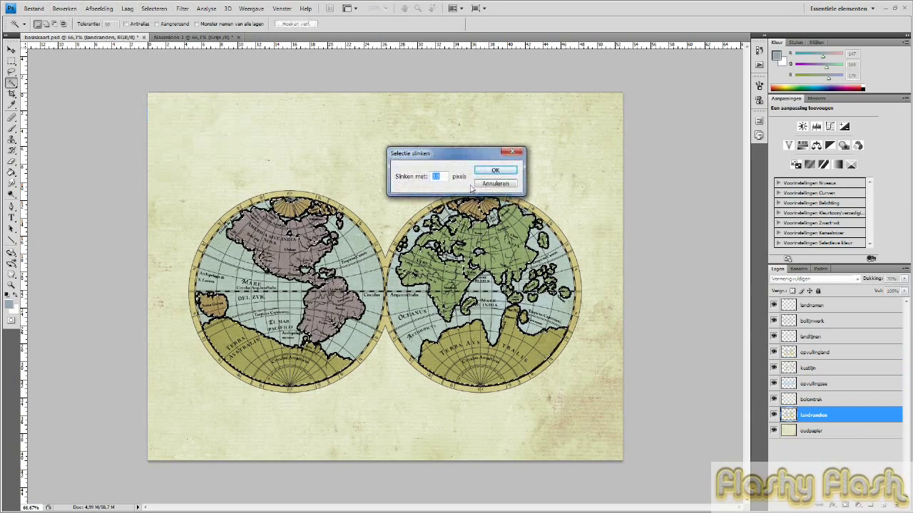
{"action": "left_click", "coordinate": [496, 170]}
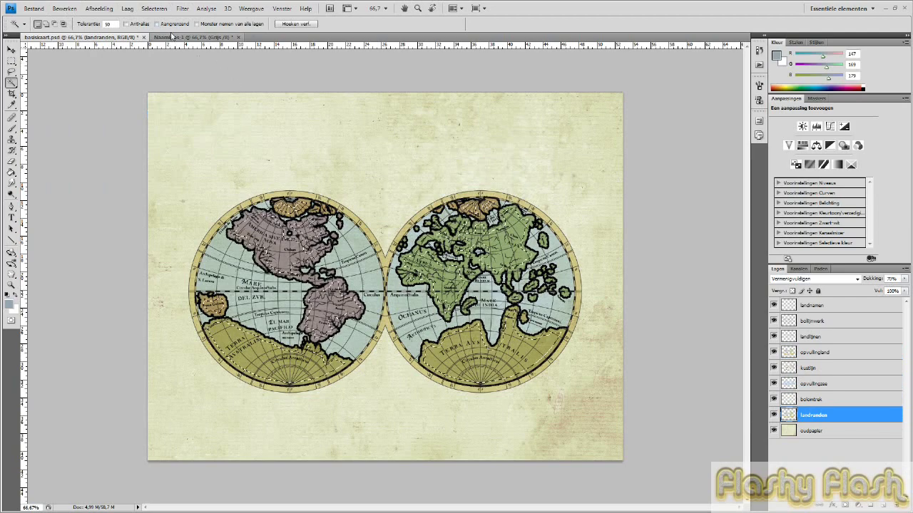
Step: Feather the contracted selection and delete the interior of the land areas on landranden
{"action": "left_click", "coordinate": [158, 10]}
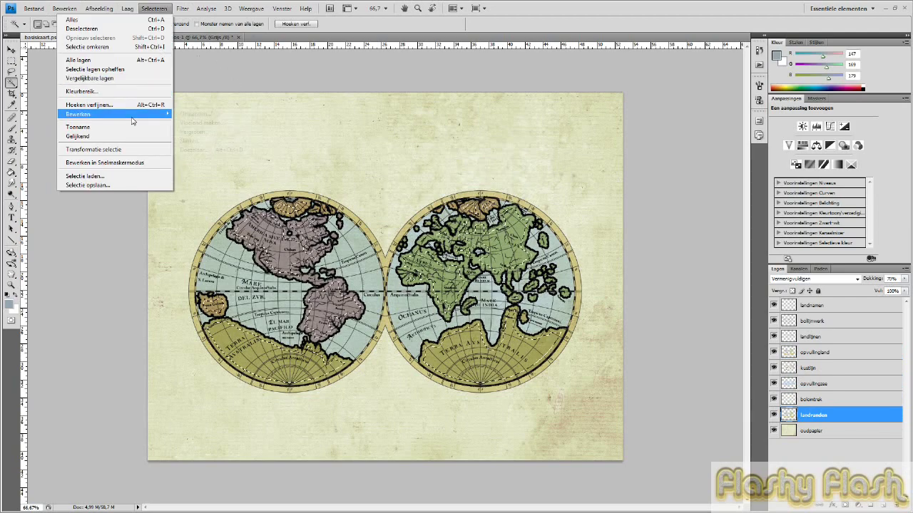
{"action": "mouse_move", "coordinate": [147, 114]}
{"action": "left_click", "coordinate": [207, 143]}
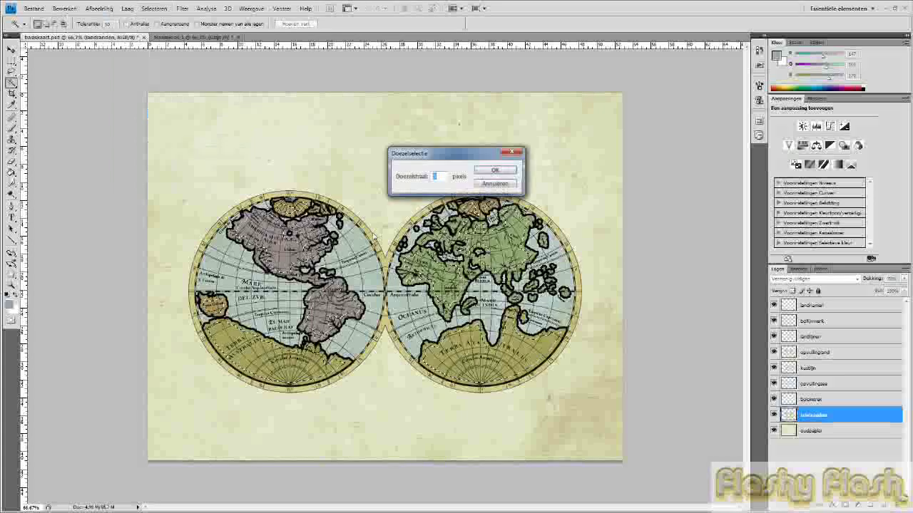
{"action": "left_click", "coordinate": [504, 171]}
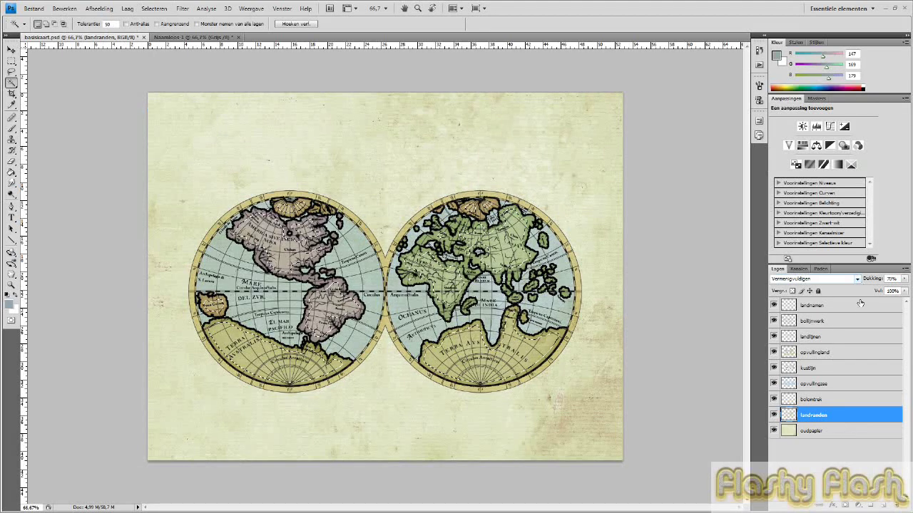
Step: Raise the opacity of the landranden layer to 90%
{"action": "left_click", "coordinate": [904, 279]}
{"action": "left_click_drag", "start_coordinate": [896, 292], "coordinate": [897, 293]}
{"action": "left_click_drag", "start_coordinate": [897, 293], "coordinate": [900, 293]}
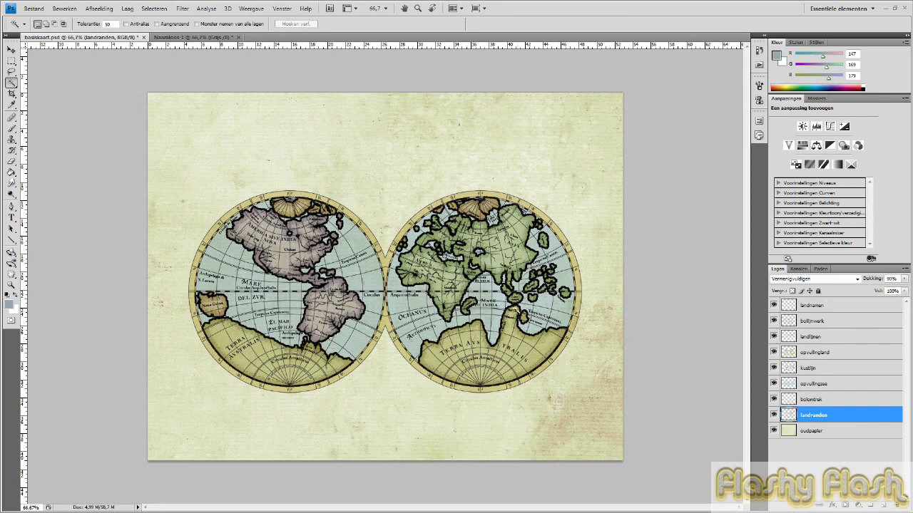